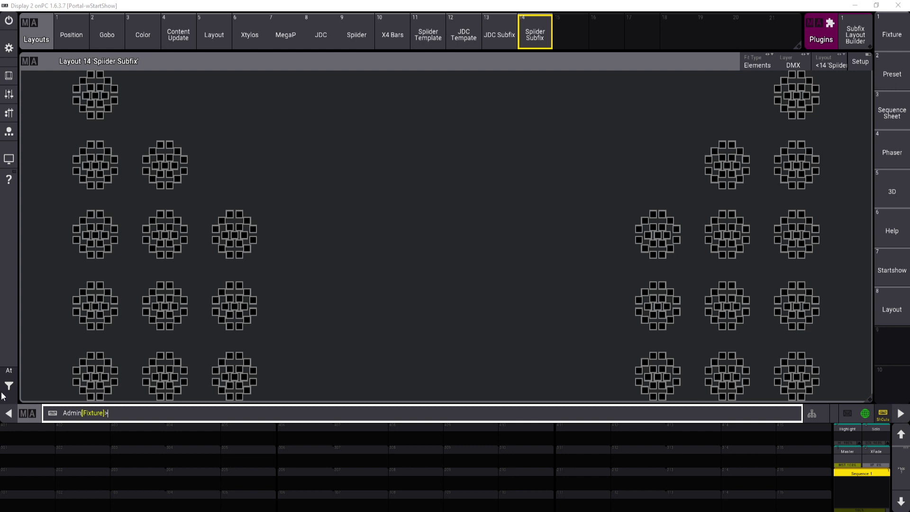
Step: View the rig in 3D and compare the Spiider and JDC fixture layouts with the JDC Subfix and Spiider Subfix layouts
click(891, 192)
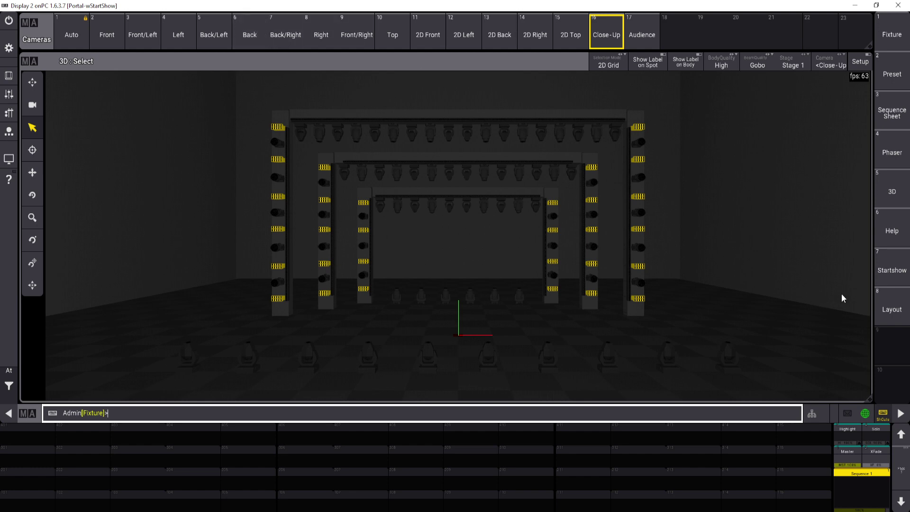
click(894, 311)
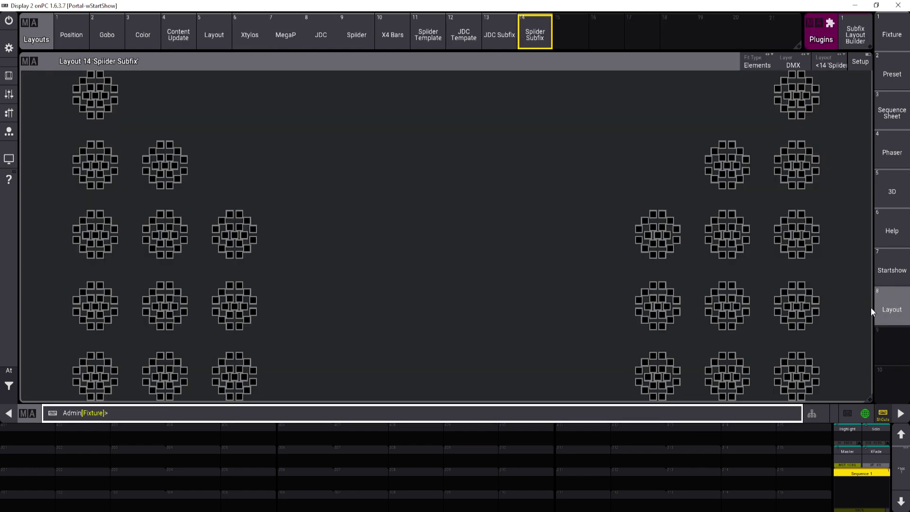
click(319, 33)
click(341, 41)
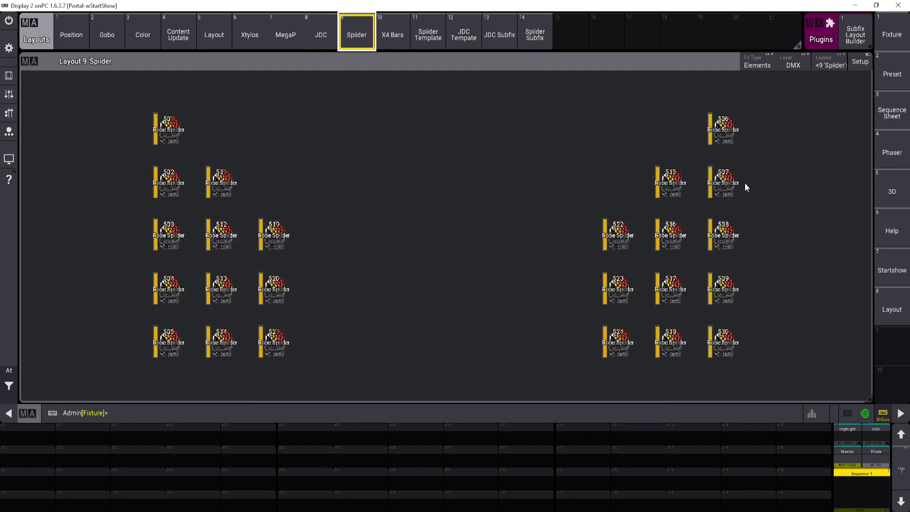
click(321, 32)
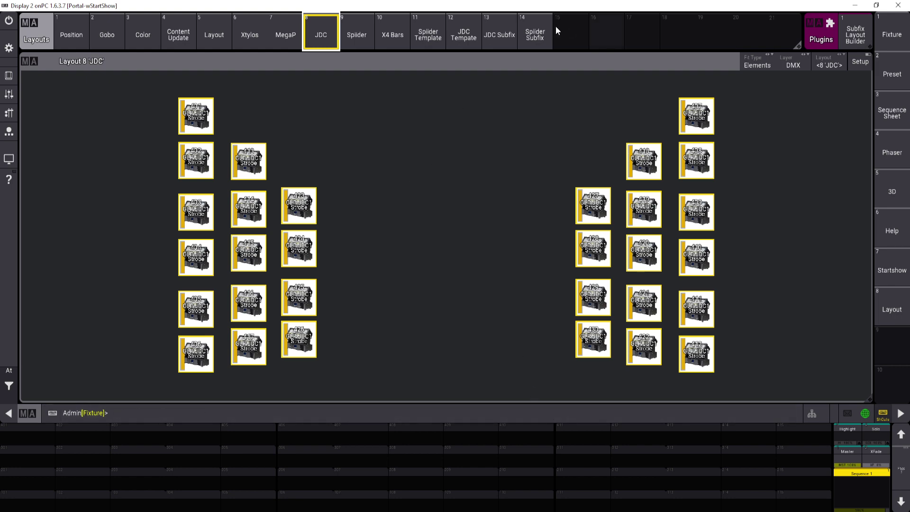
click(509, 35)
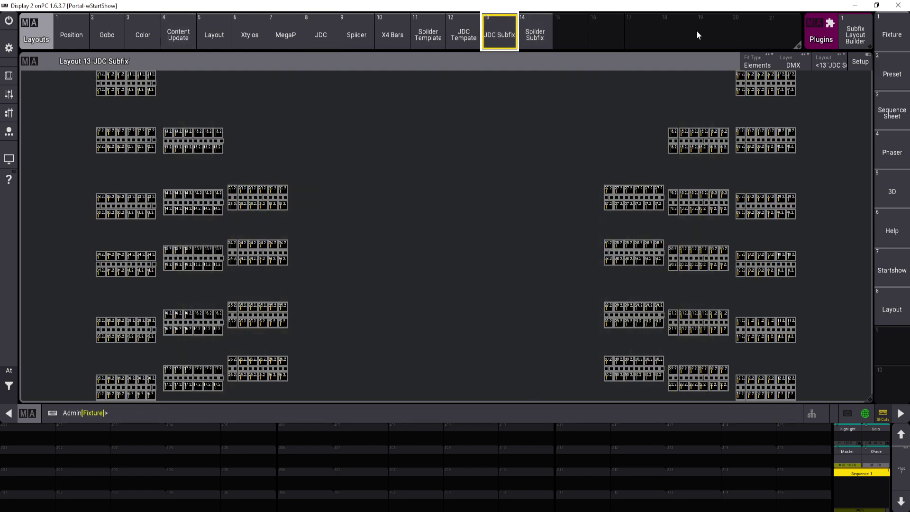
click(549, 45)
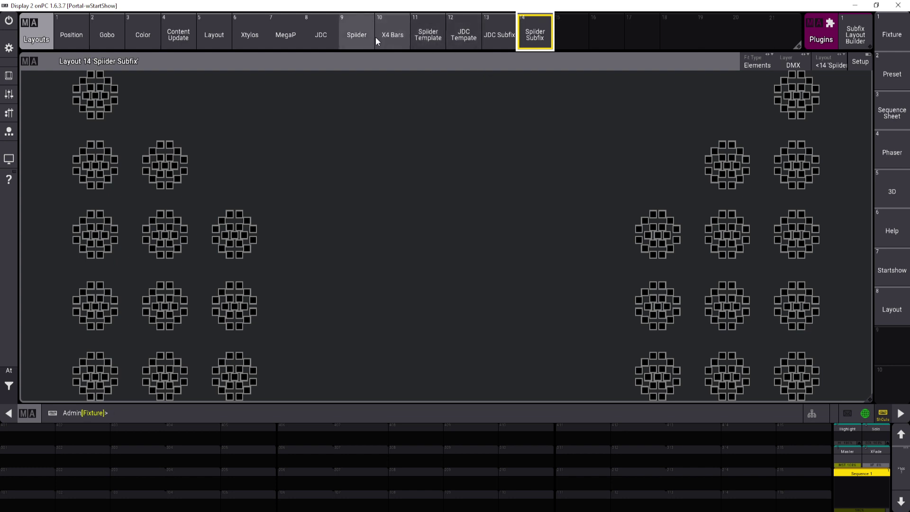
Step: Review the JDC layout, the JDC Tempate and Spiider Template layouts, and the JDC Subfix and Spiider Subfix layouts
click(318, 35)
drag(138, 84, 700, 382)
click(462, 40)
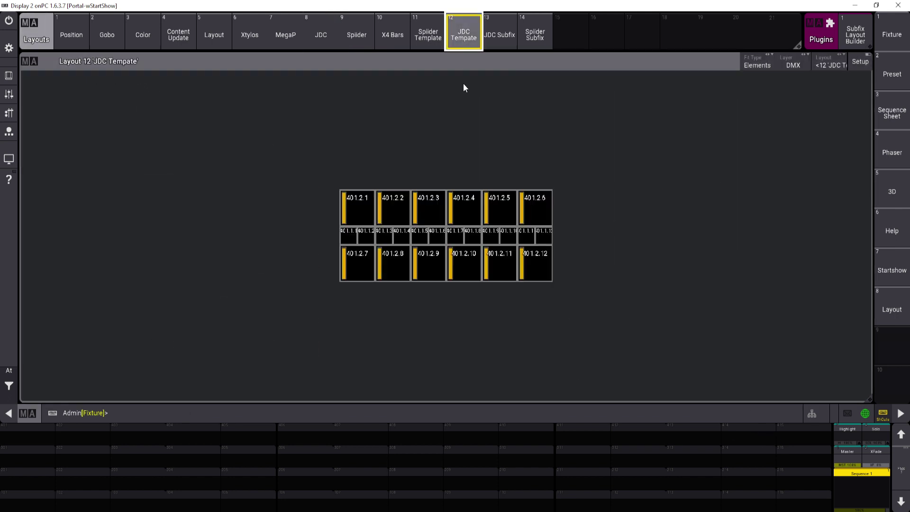
click(489, 44)
click(433, 37)
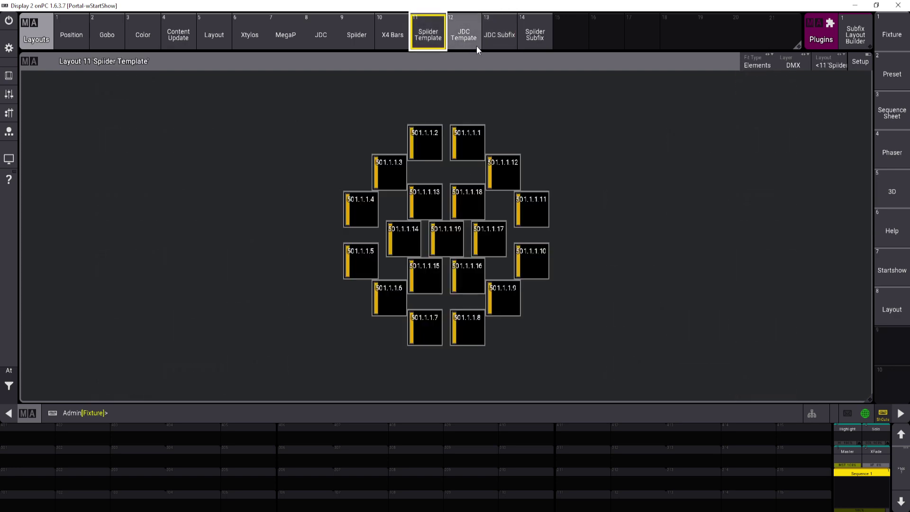
click(476, 47)
click(505, 35)
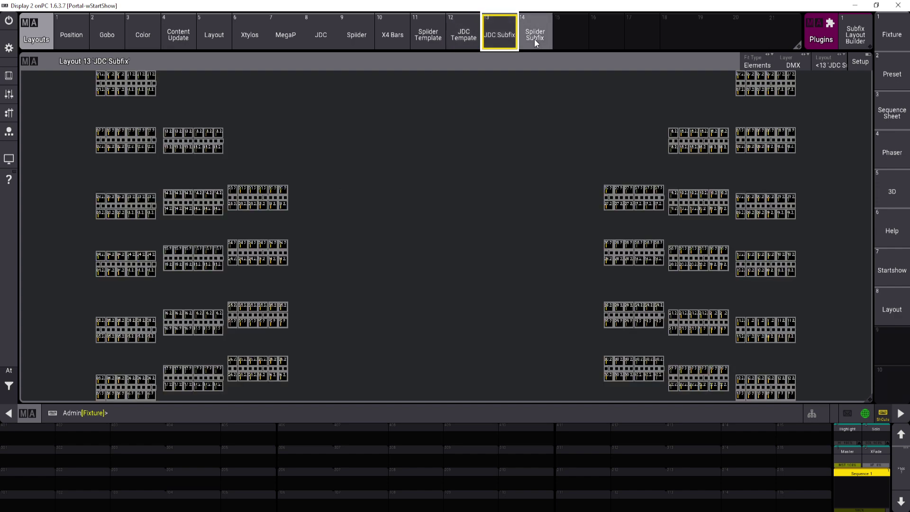
click(544, 41)
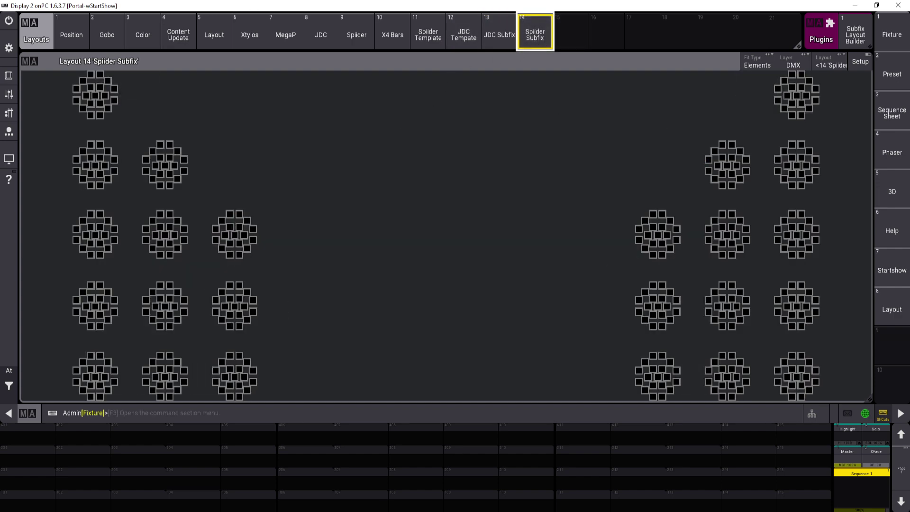
Step: Load the jdc1-plugin show file, saving the changes to the current show first
click(29, 22)
key(Escape)
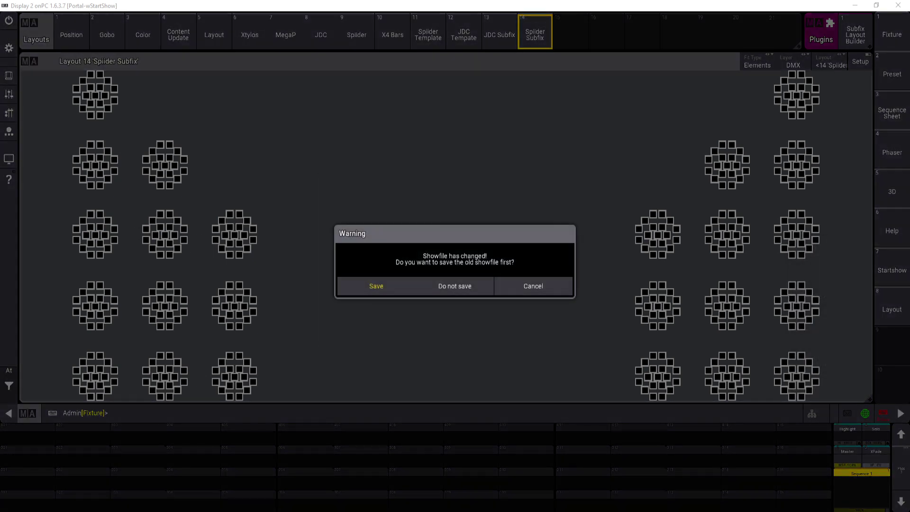
click(410, 281)
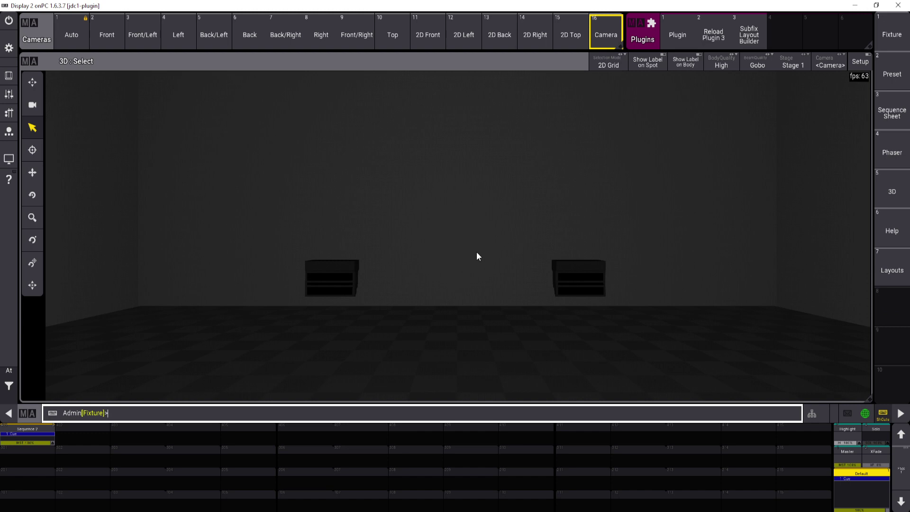
Step: Compare the Base layout of main JDC1 fixtures with the Tempate layout of subfixture elements
click(895, 264)
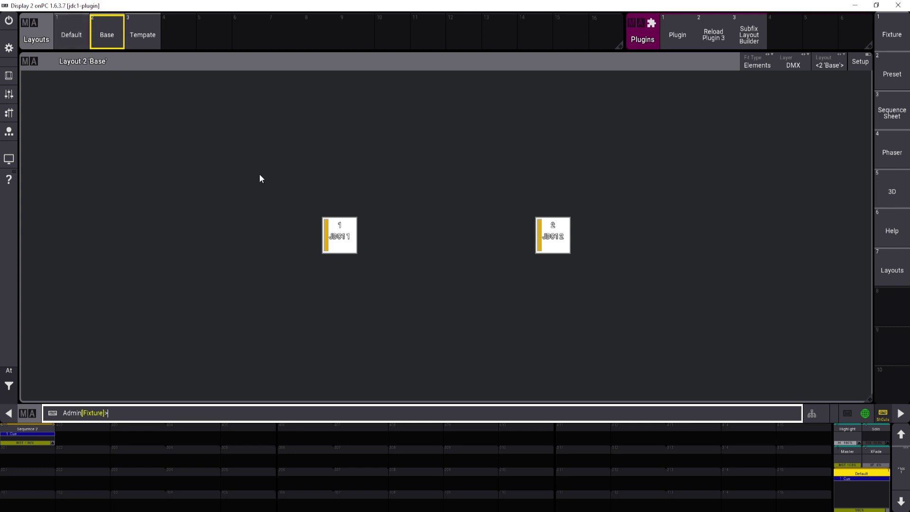
drag(257, 175, 425, 202)
click(147, 45)
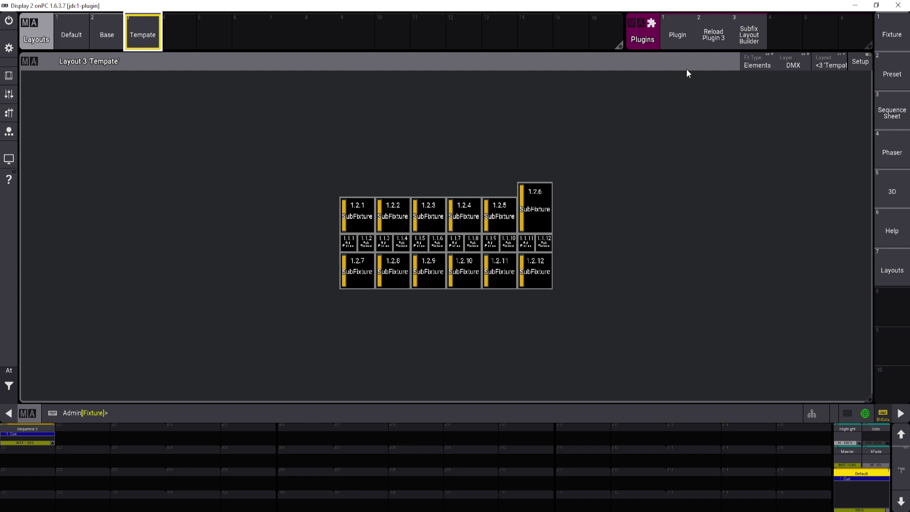
click(117, 36)
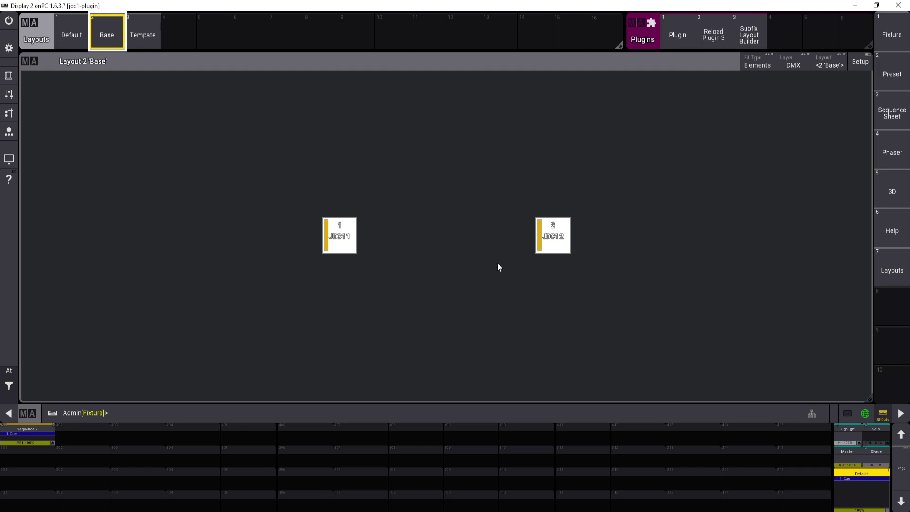
click(149, 39)
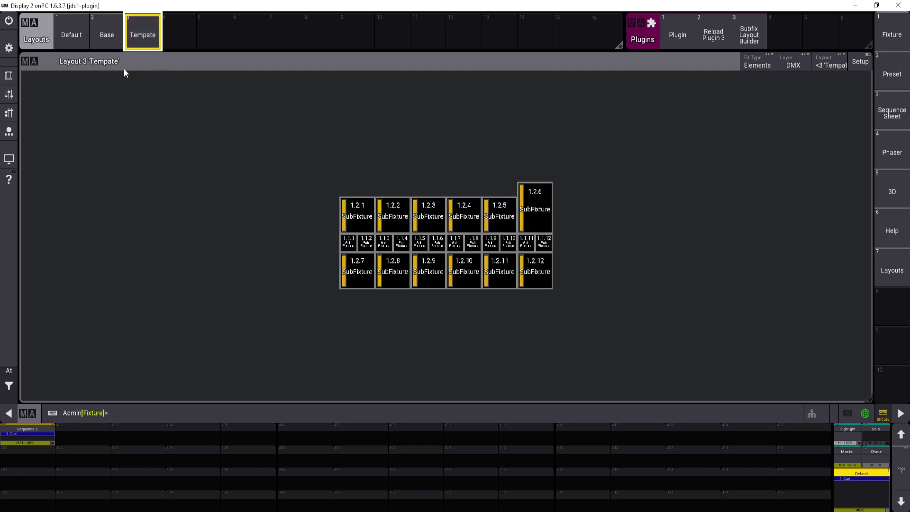
click(107, 35)
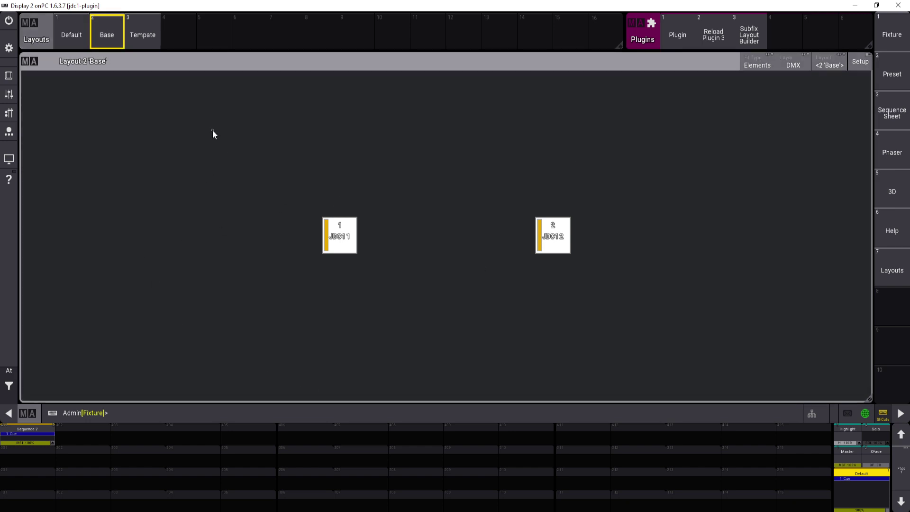
drag(212, 131, 191, 131)
Step: Edit the Base layout and set Selected to Yes for both JDC1 elements
click(112, 29)
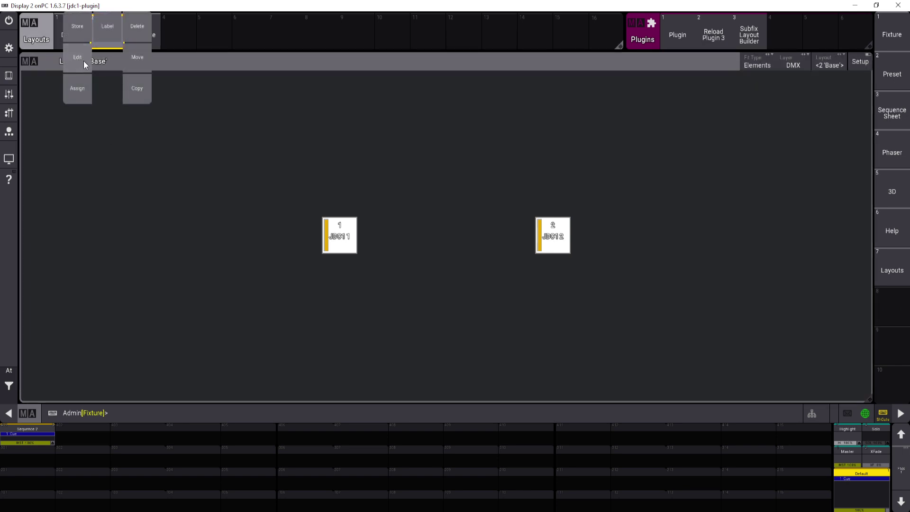
click(83, 60)
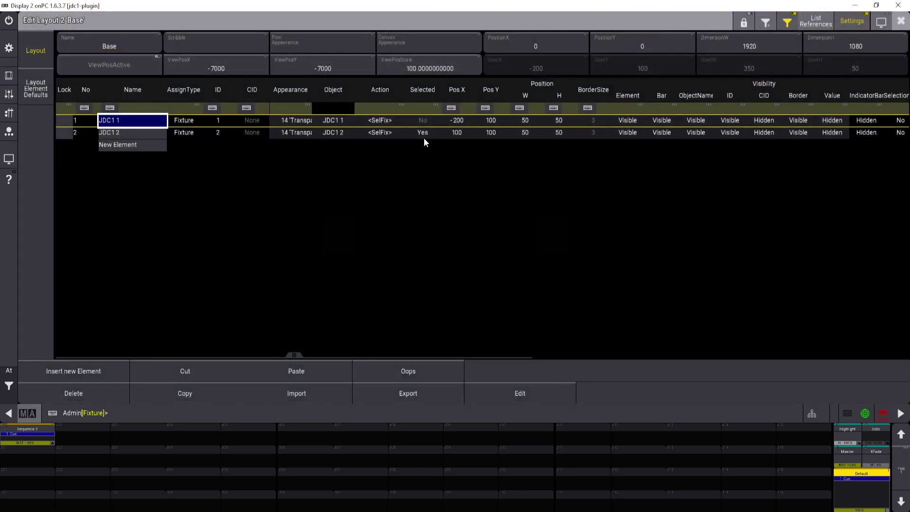
click(426, 92)
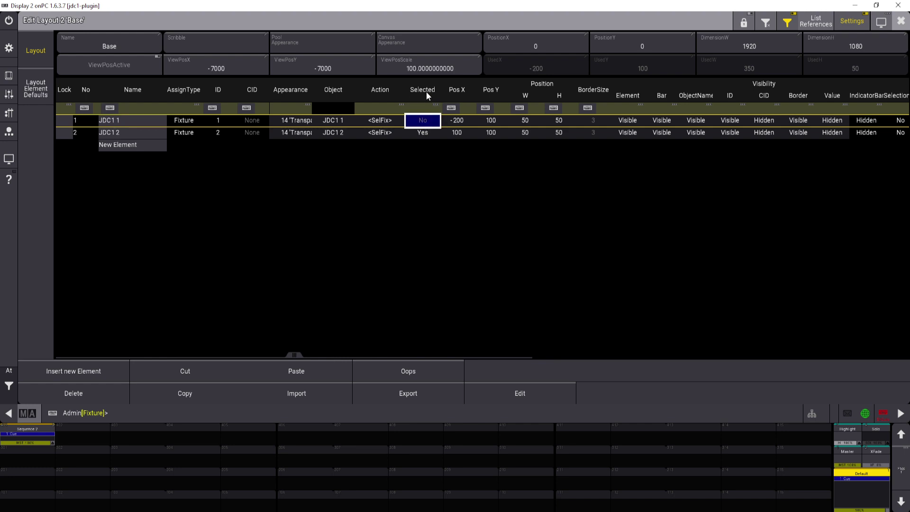
click(426, 133)
click(426, 133)
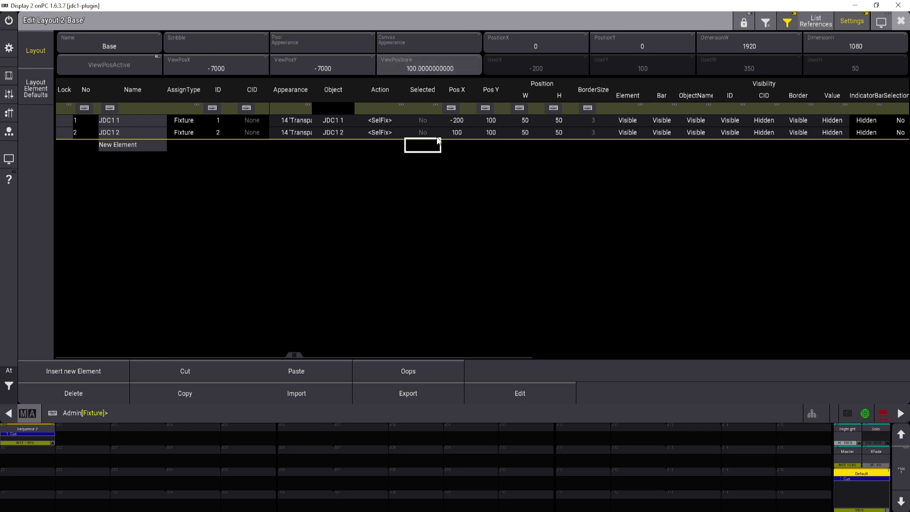
click(421, 122)
click(426, 136)
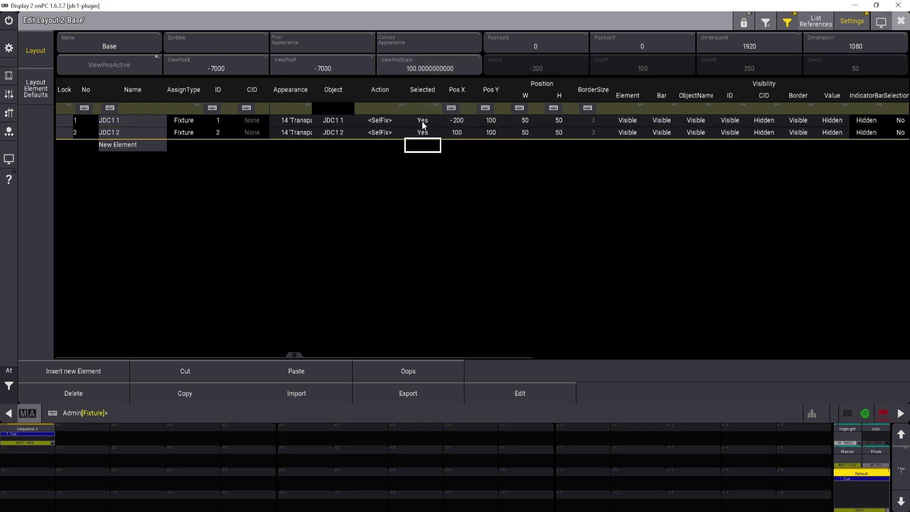
click(900, 21)
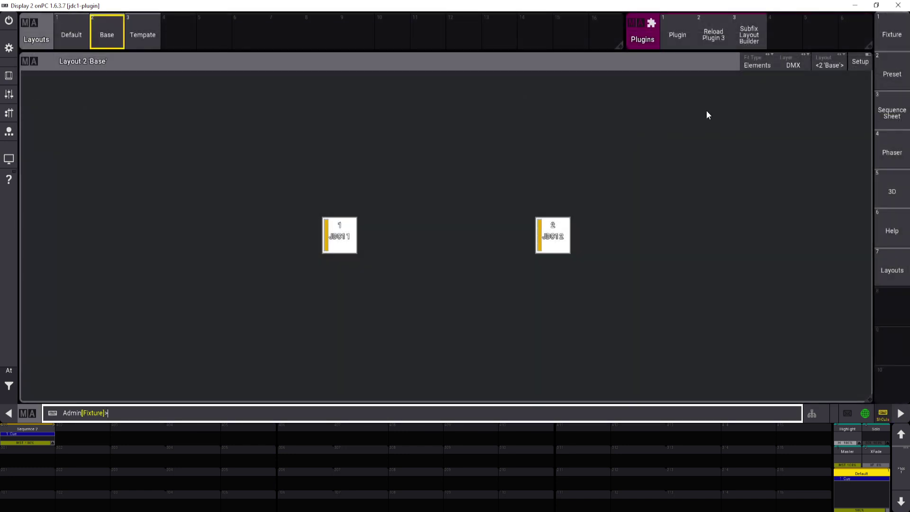
Step: Select both JDC1 elements in the Base layout's setup mode and check their Selected values in the layout editor
click(859, 61)
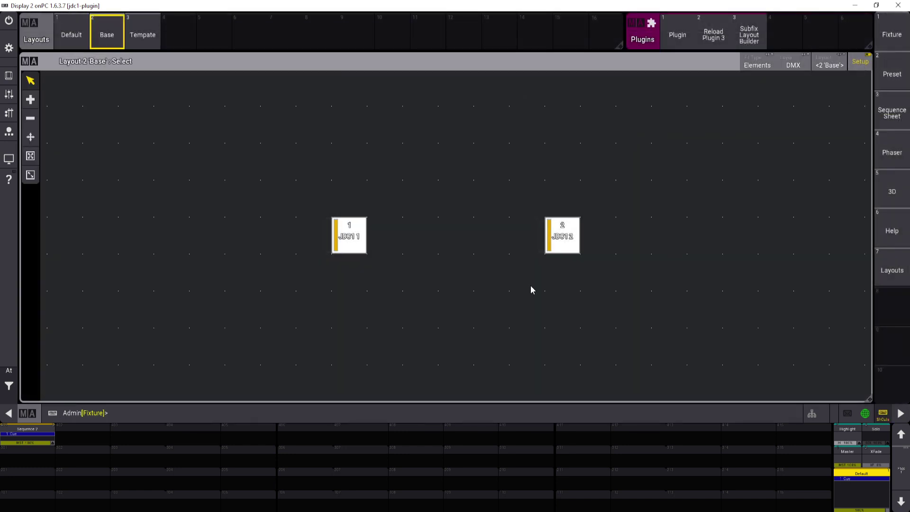
drag(279, 176, 716, 314)
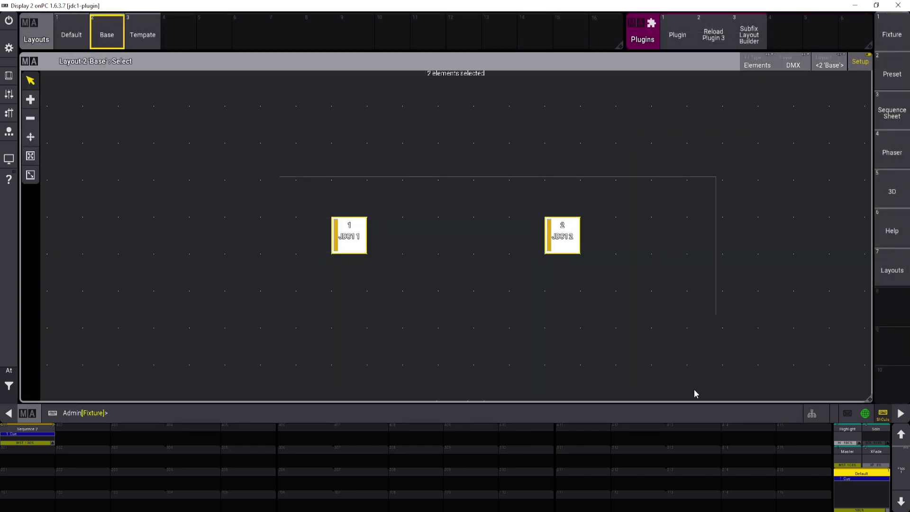
click(861, 61)
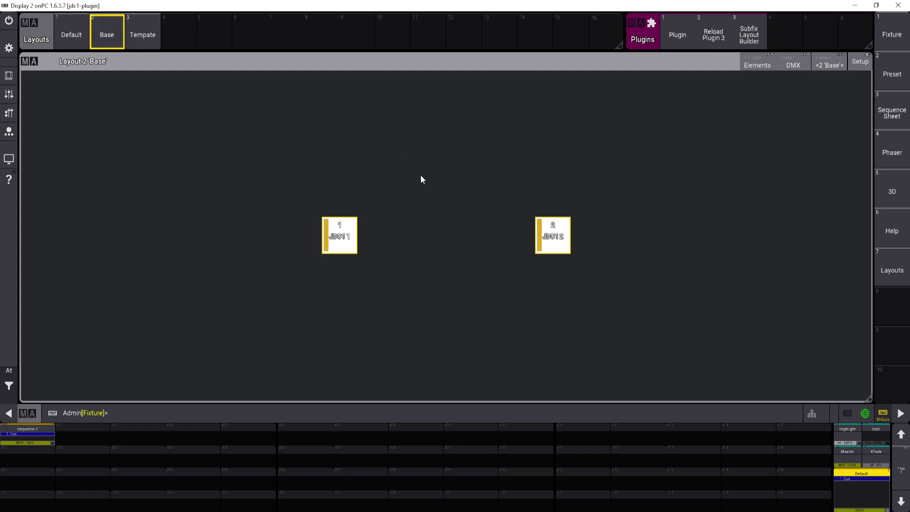
drag(107, 34, 90, 82)
click(419, 133)
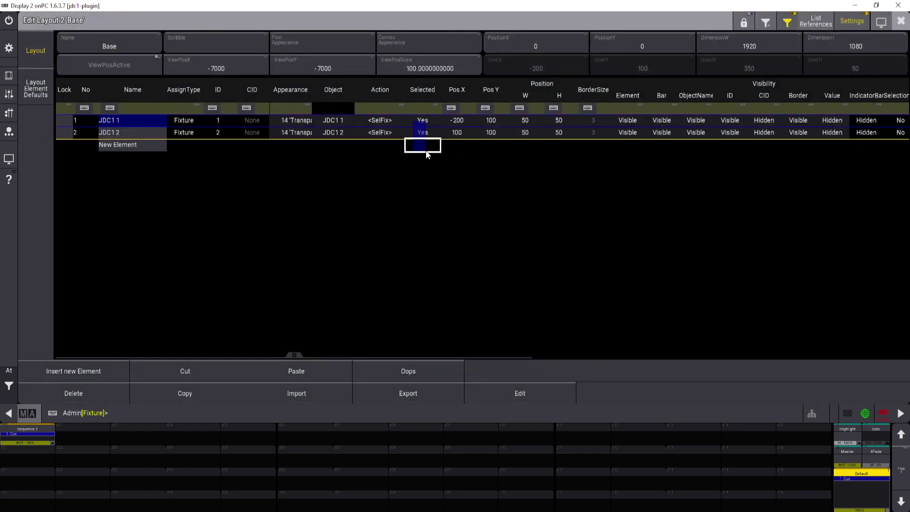
key(Escape)
key(Escape)
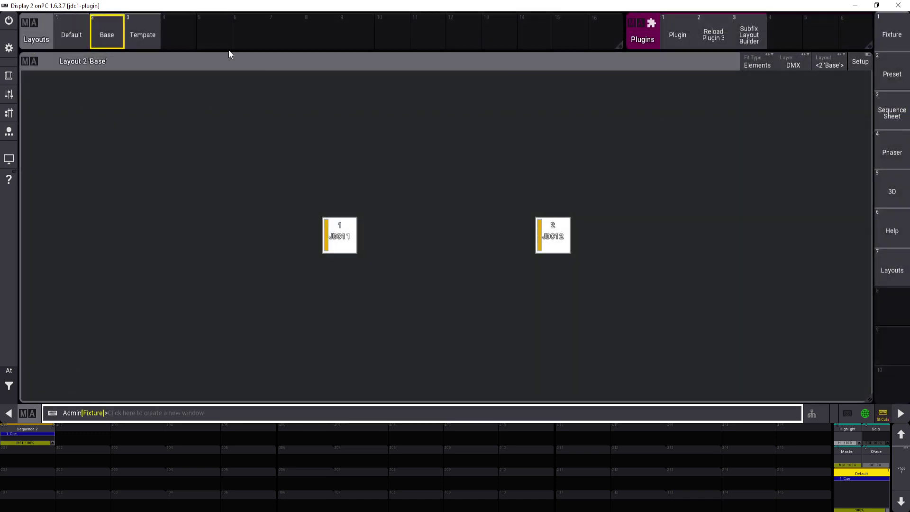
Step: Select all subfixture elements in the Tempate layout's setup mode and check their Selected values in the layout editor
click(149, 35)
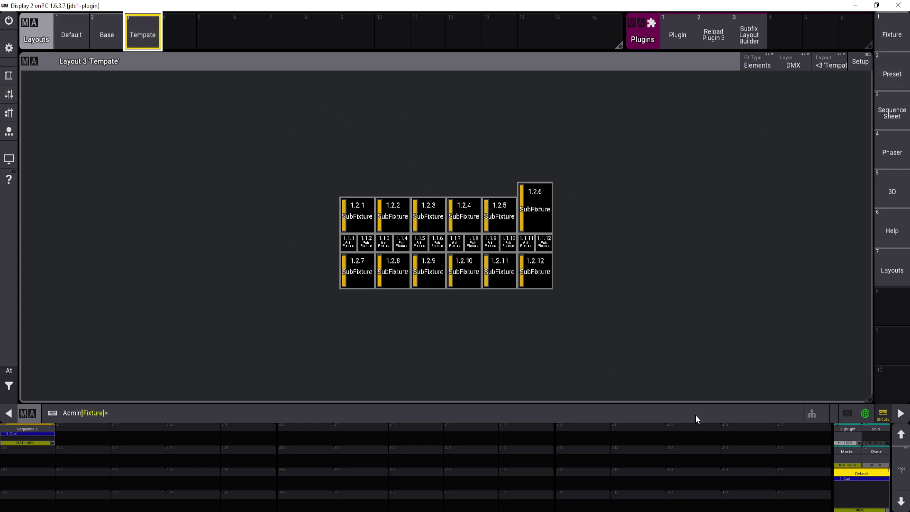
click(858, 63)
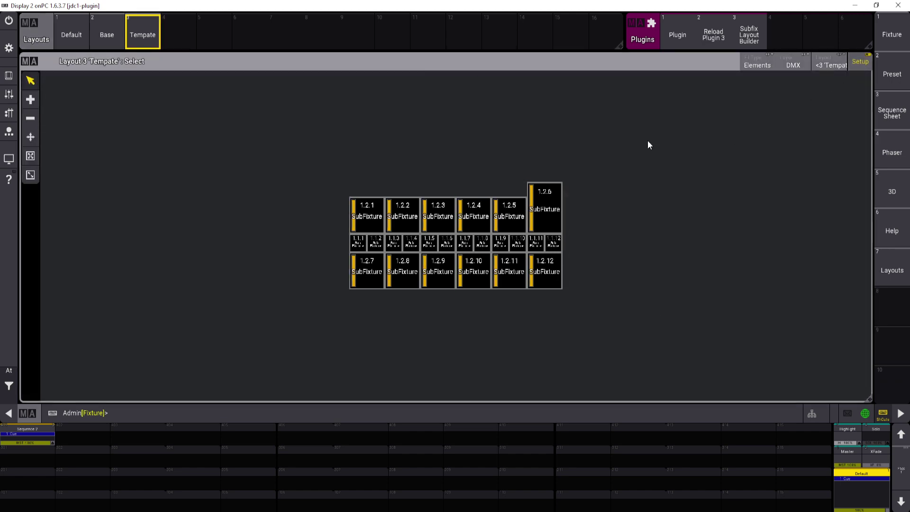
drag(616, 147, 246, 318)
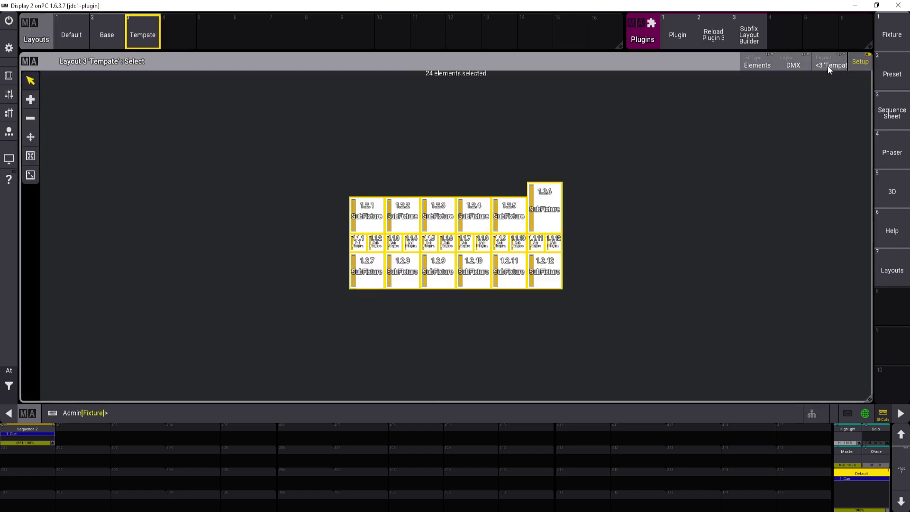
drag(154, 48, 104, 72)
drag(423, 126, 423, 351)
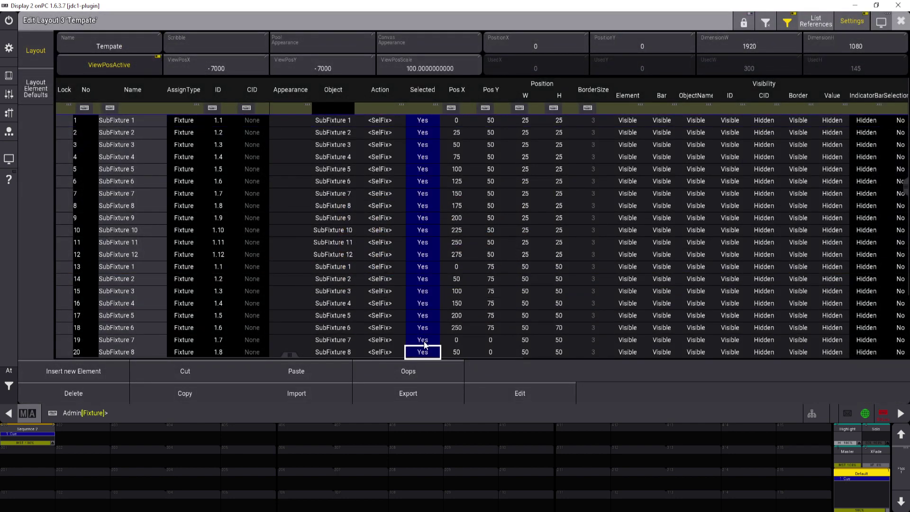
click(900, 20)
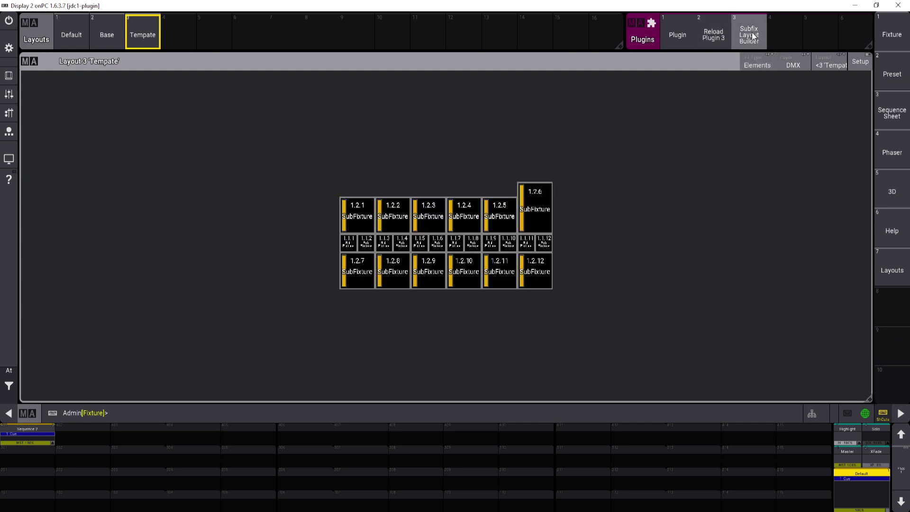
Step: Open the Subfix Layout Builder plugin's script and examine the source_layout, template_layout and dest_layout user settings
drag(751, 35, 717, 62)
click(528, 386)
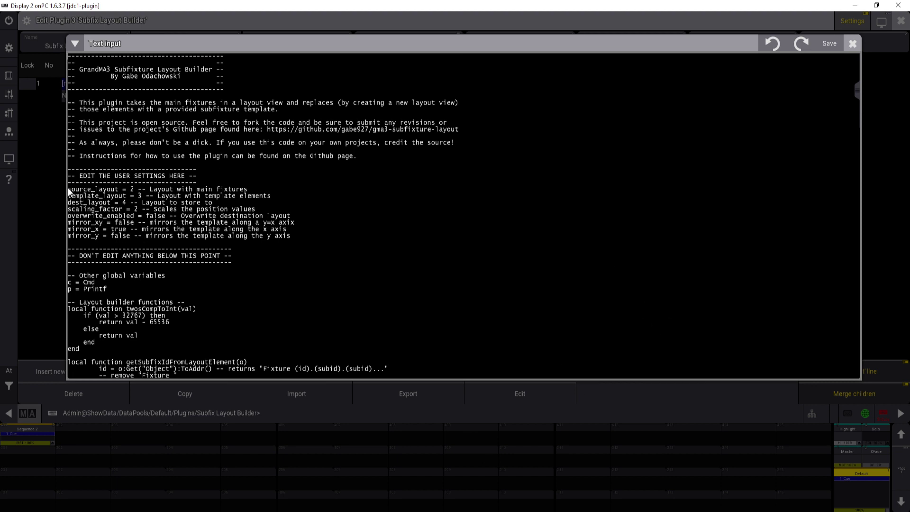
drag(67, 188, 300, 243)
click(91, 222)
drag(137, 190, 135, 191)
drag(70, 198, 154, 200)
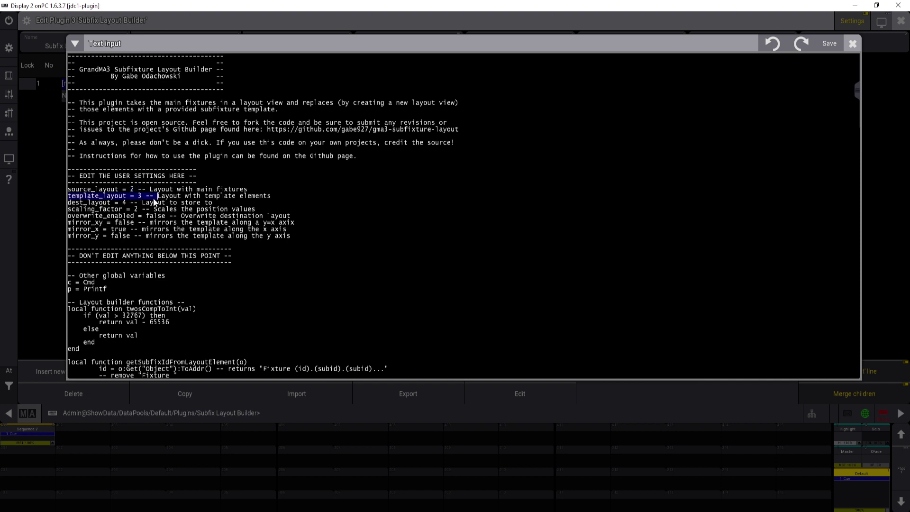
click(129, 203)
double_click(123, 204)
Step: Examine the scaling_factor and overwrite_enabled user settings in the plugin script
drag(69, 208, 260, 211)
click(343, 160)
double_click(136, 209)
click(416, 221)
mouse_move(75, 218)
mouse_down()
mouse_move(213, 235)
mouse_move(290, 217)
mouse_move(143, 209)
mouse_move(76, 218)
mouse_up()
click(292, 216)
click(154, 216)
click(147, 217)
Step: Examine the three mirror settings in the script and compare mirror_xy with the y=x line in the Desmos graphing calculator
drag(69, 223, 282, 237)
click(260, 235)
click(122, 228)
key(alt+Tab)
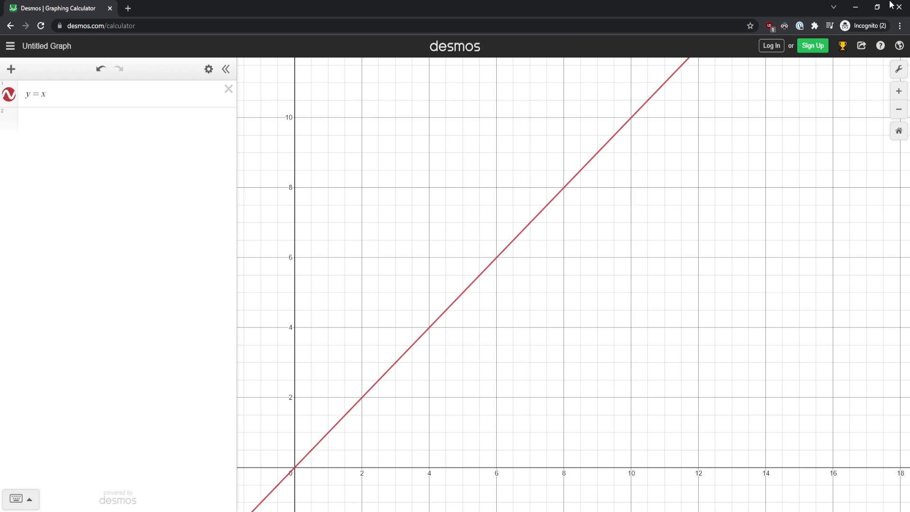
key(alt+Tab)
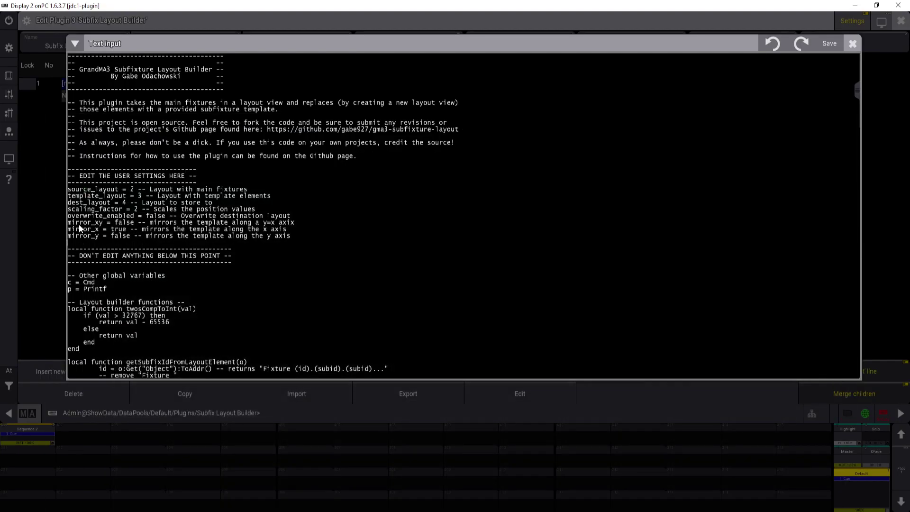
click(78, 222)
drag(264, 223, 276, 223)
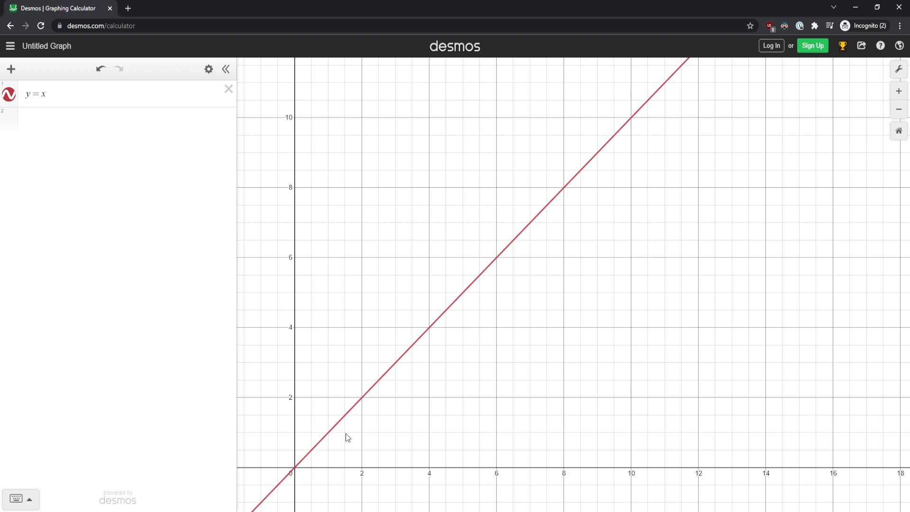
click(885, 4)
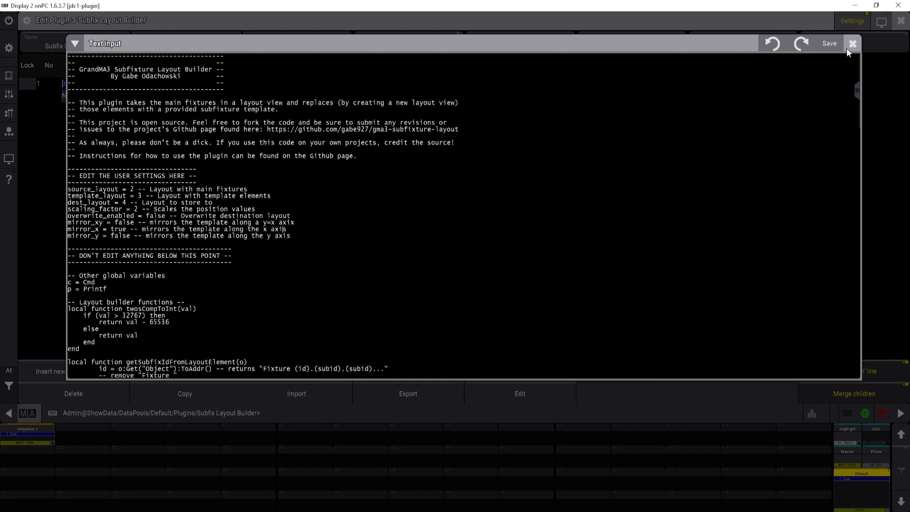
Step: Close and reopen the plugin script to review the mirror_x setting, and leave the plugin editor
click(847, 49)
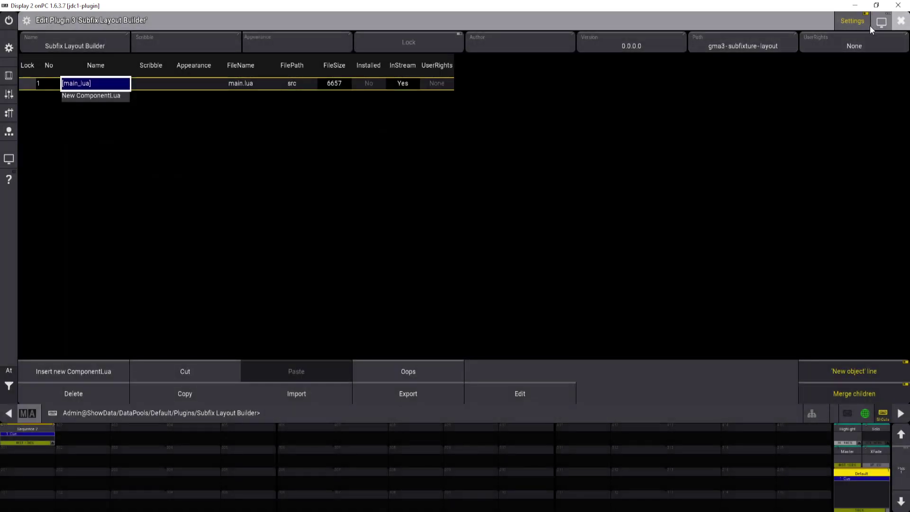
click(517, 394)
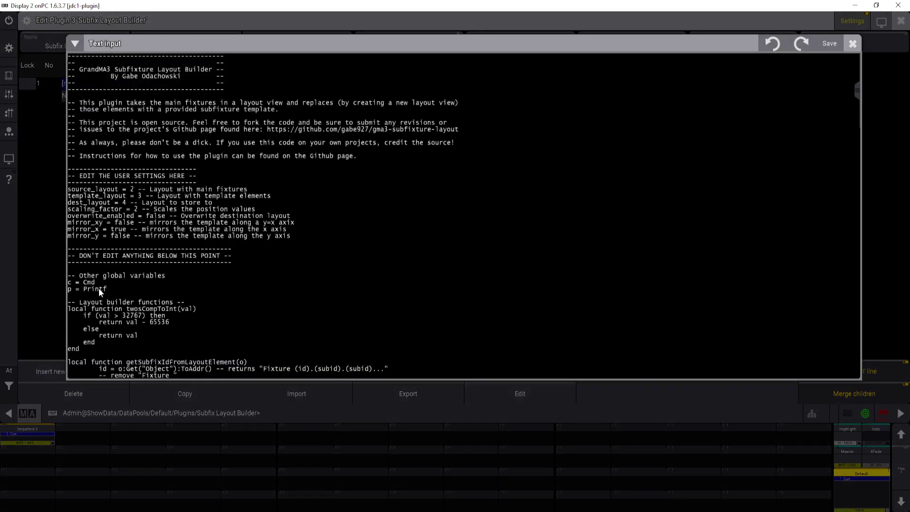
drag(68, 230, 126, 236)
drag(286, 230, 71, 227)
click(900, 21)
click(900, 21)
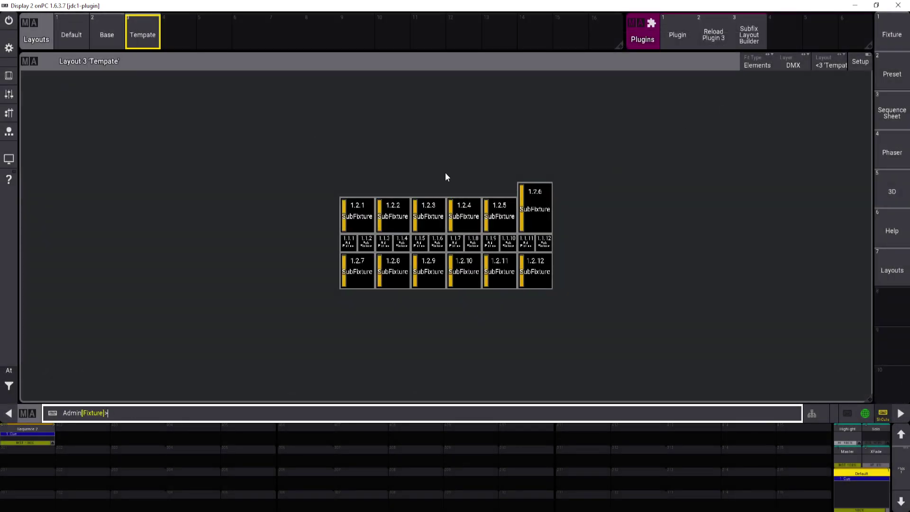
Step: Select both JDC1 fixtures in the Base layout and check their selection in setup mode
click(102, 33)
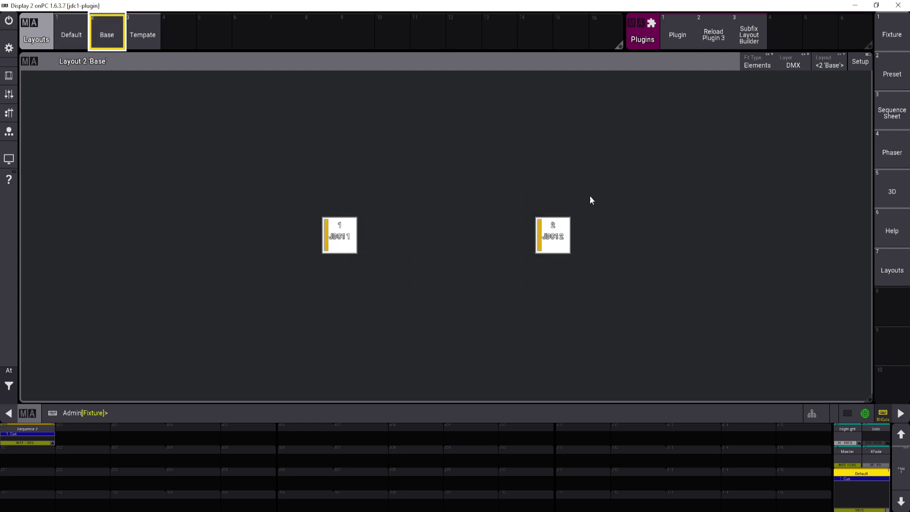
drag(643, 175, 242, 270)
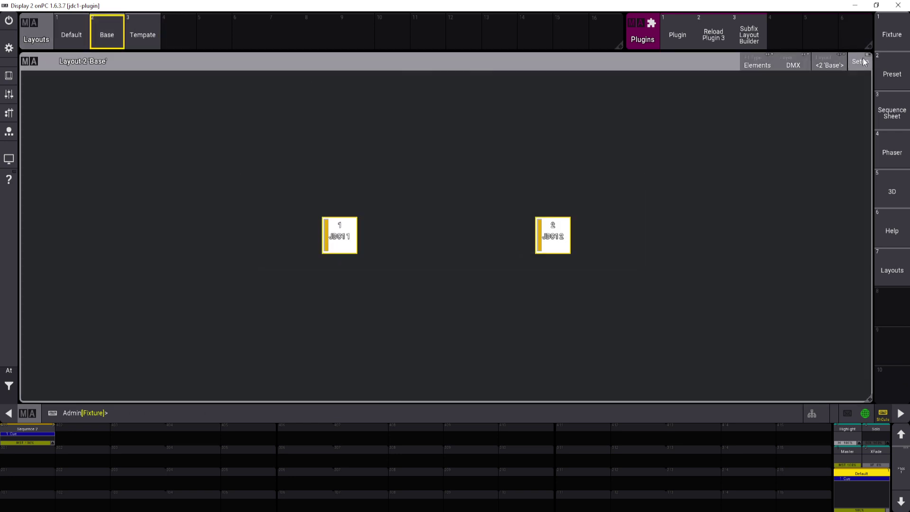
click(859, 61)
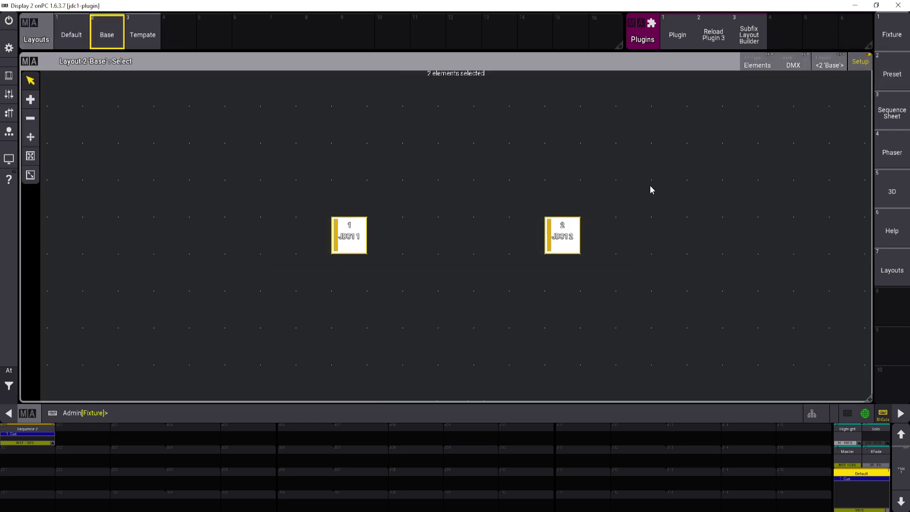
click(860, 61)
Step: Check the Tempate layout's subfixture selection in setup mode and run the Subfix Layout Builder plugin to generate Layout 4
click(142, 35)
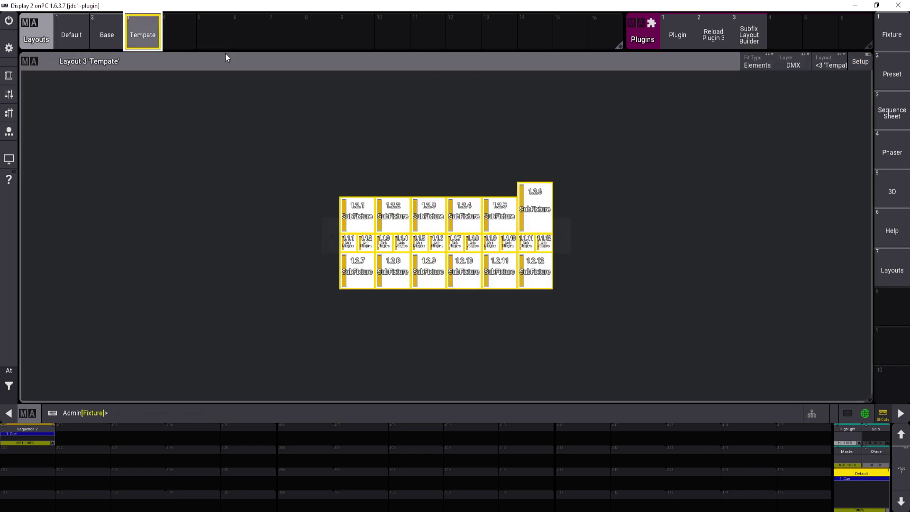
click(858, 61)
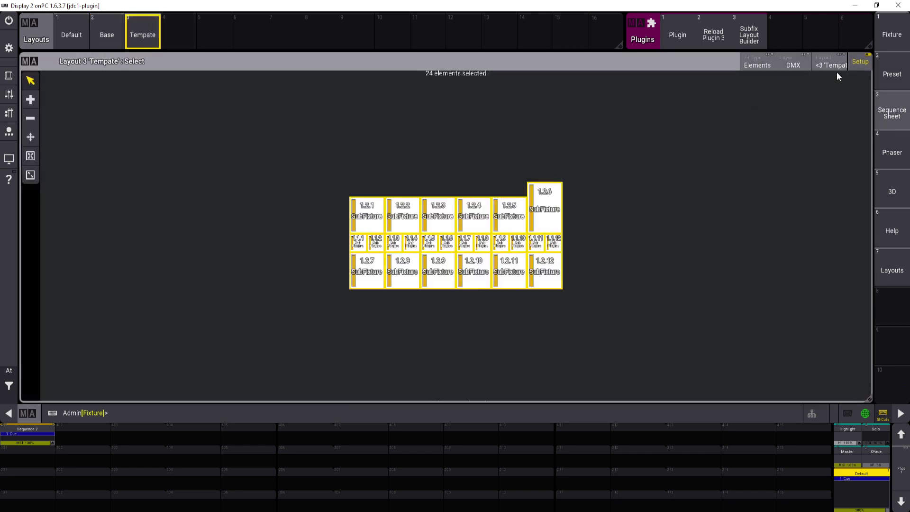
click(859, 62)
click(750, 33)
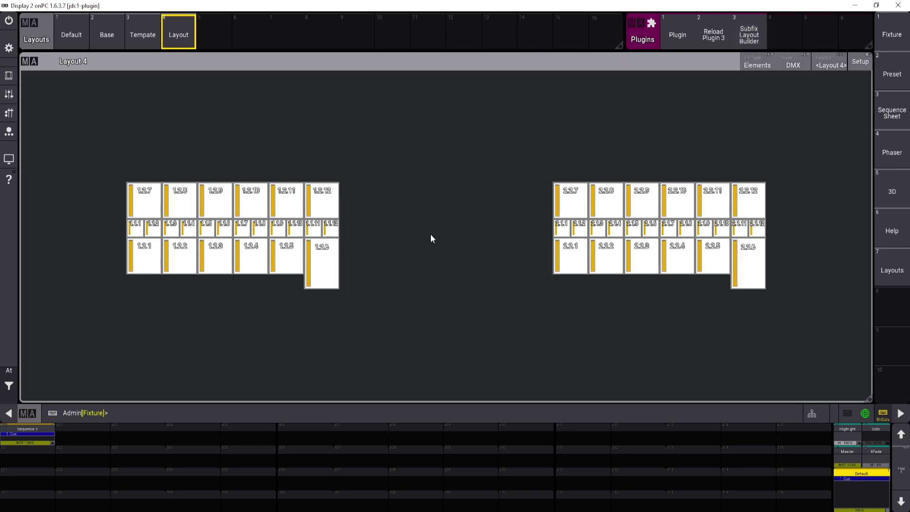
Step: Compare the generated Layout 4 with the Tempate layout to examine how the subfixtures are mirrored
drag(77, 123, 265, 142)
click(144, 33)
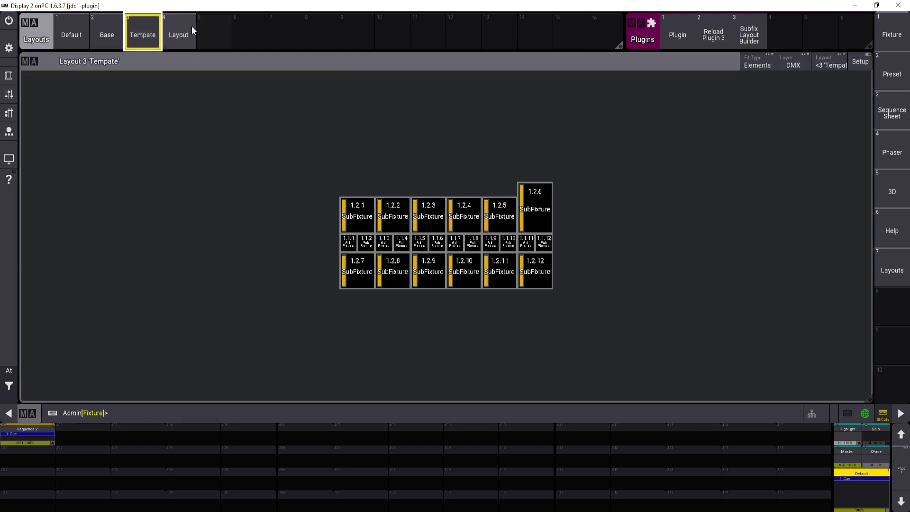
click(178, 35)
drag(138, 157, 74, 88)
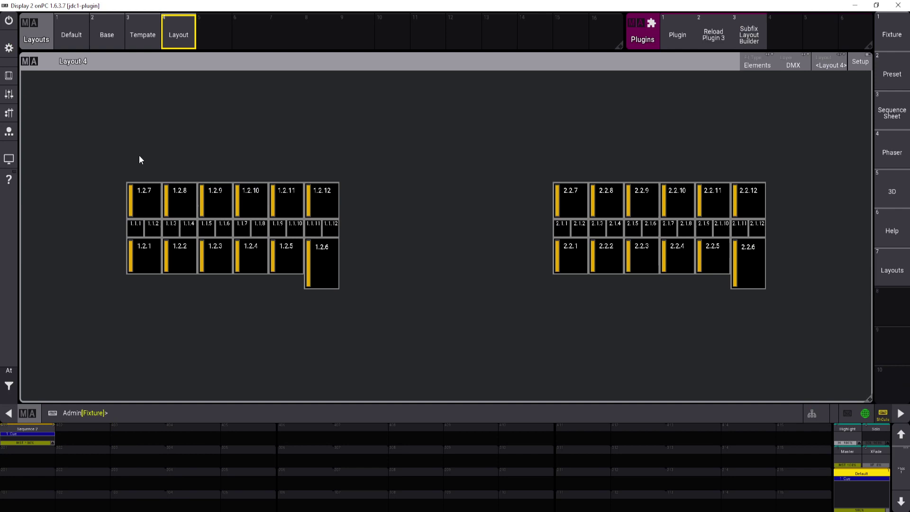
drag(95, 145, 246, 130)
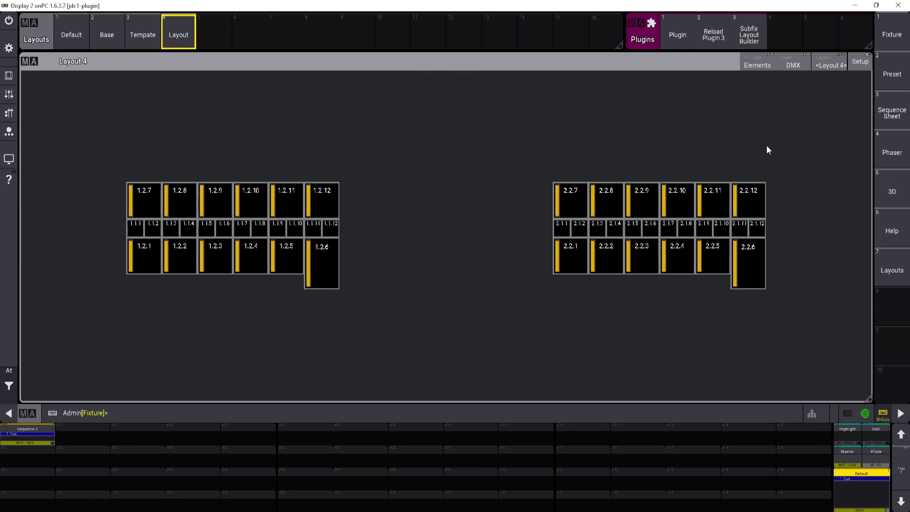
Step: Select the outer half of fixture 2's subfixtures in Layout 4 and check which cells light up in the 3D view
drag(794, 147, 689, 318)
click(889, 188)
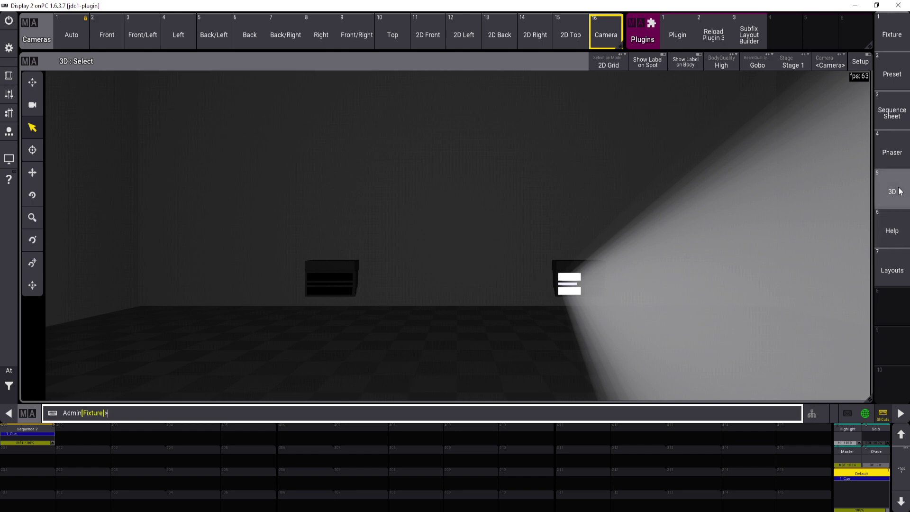
click(892, 270)
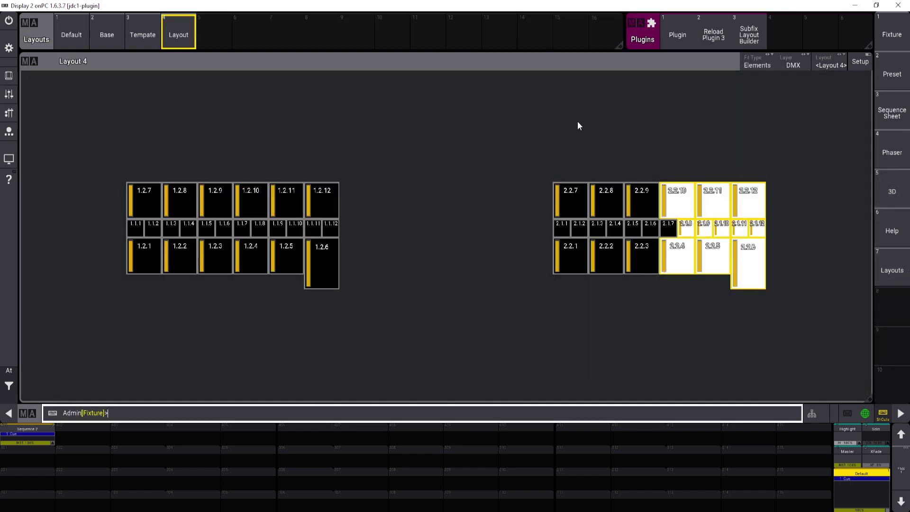
click(823, 221)
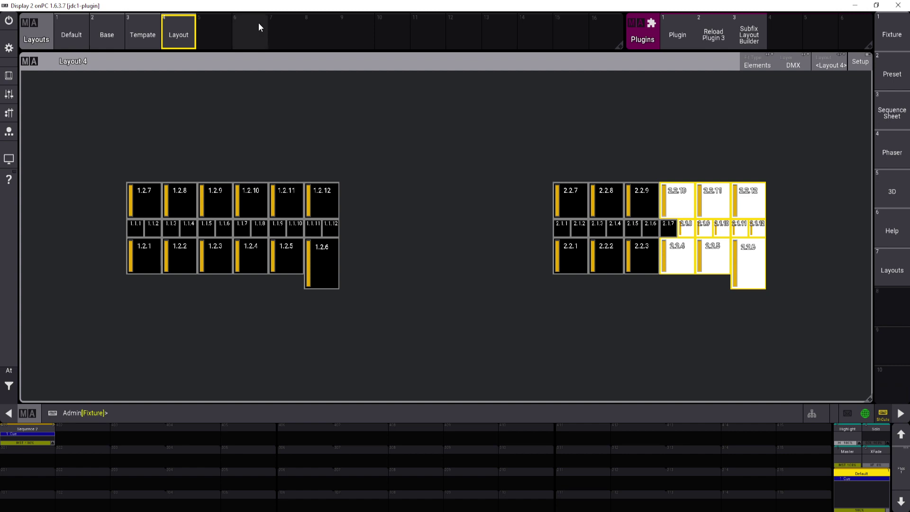
Step: Open the Subfix Layout Builder script for editing and set mirror_x to false
click(748, 32)
drag(749, 32, 709, 72)
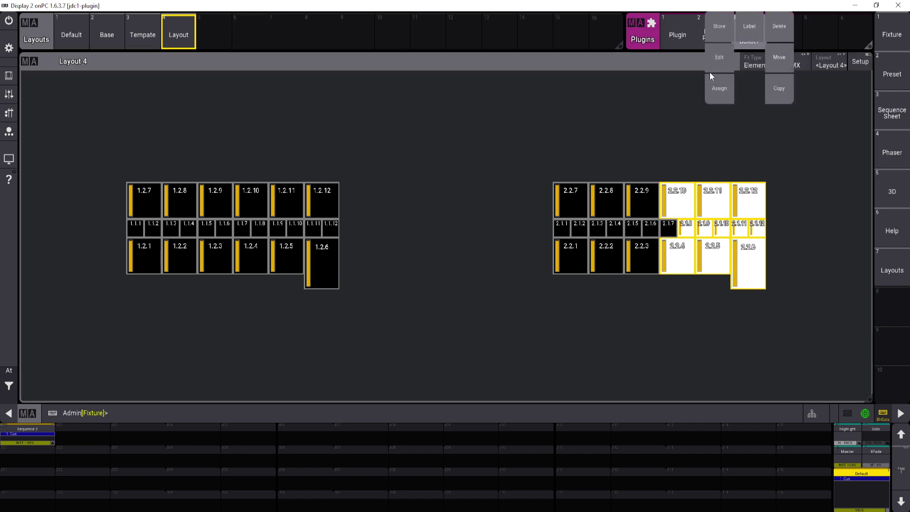
click(719, 57)
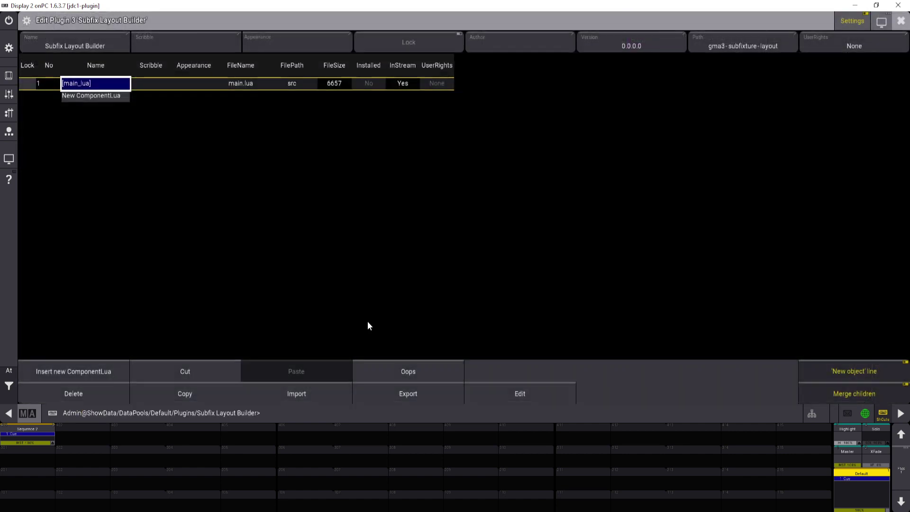
click(530, 391)
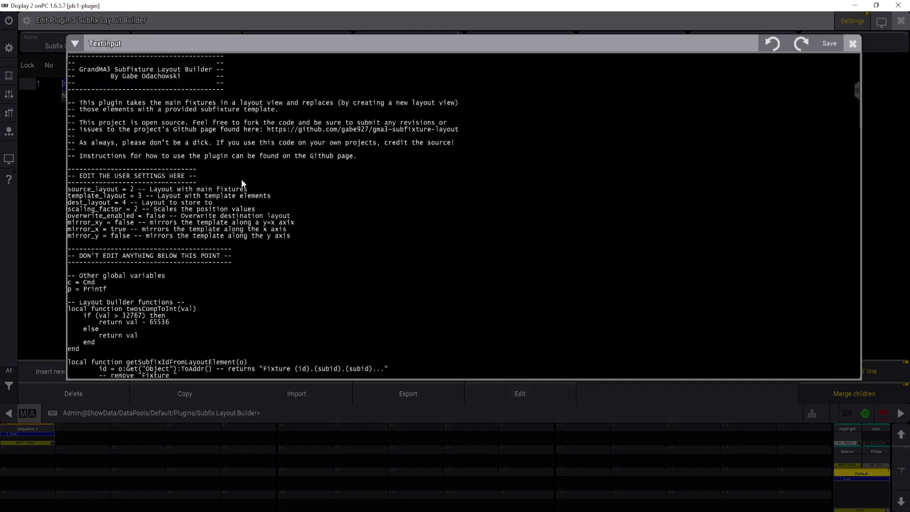
click(125, 231)
key(BackSpace)
key(BackSpace)
key(BackSpace)
key(BackSpace)
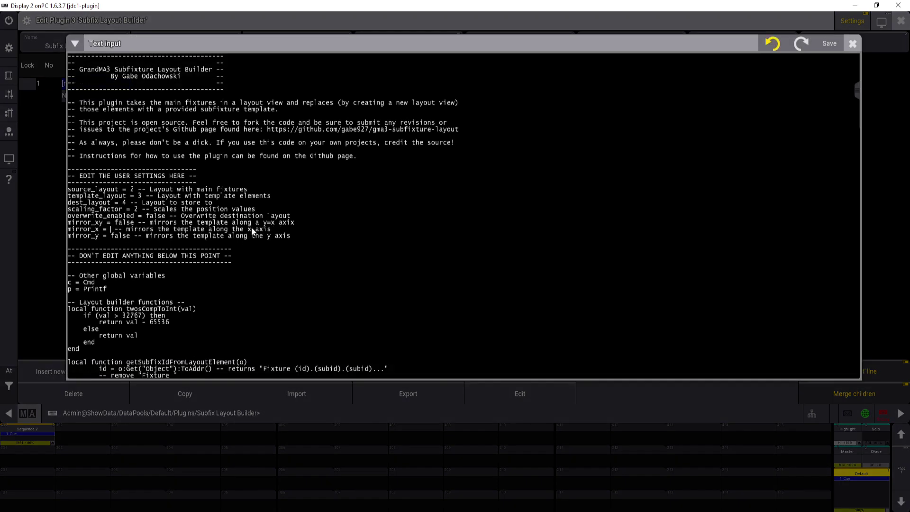
text(false)
Step: Set mirror_y to true in the user settings and save the plugin script
key(Down)
key(BackSpace)
key(BackSpace)
key(BackSpace)
key(BackSpace)
key(BackSpace)
text(true)
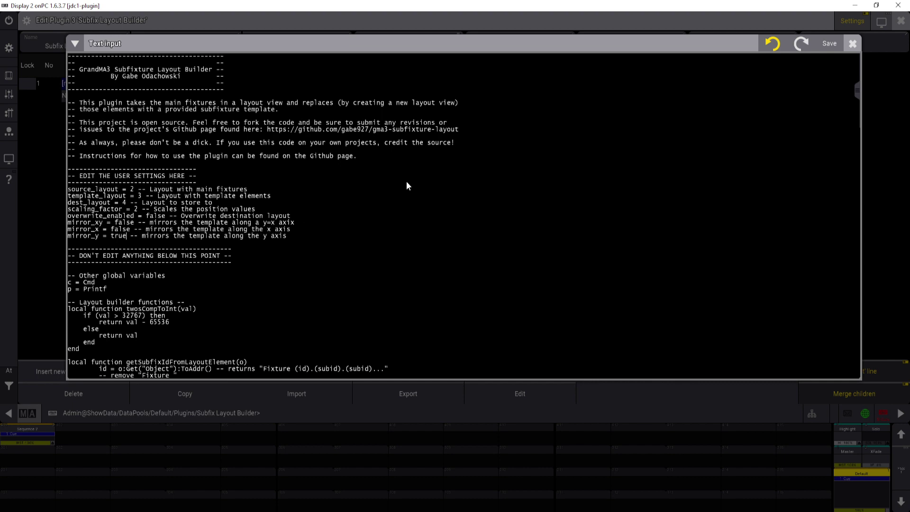
click(829, 43)
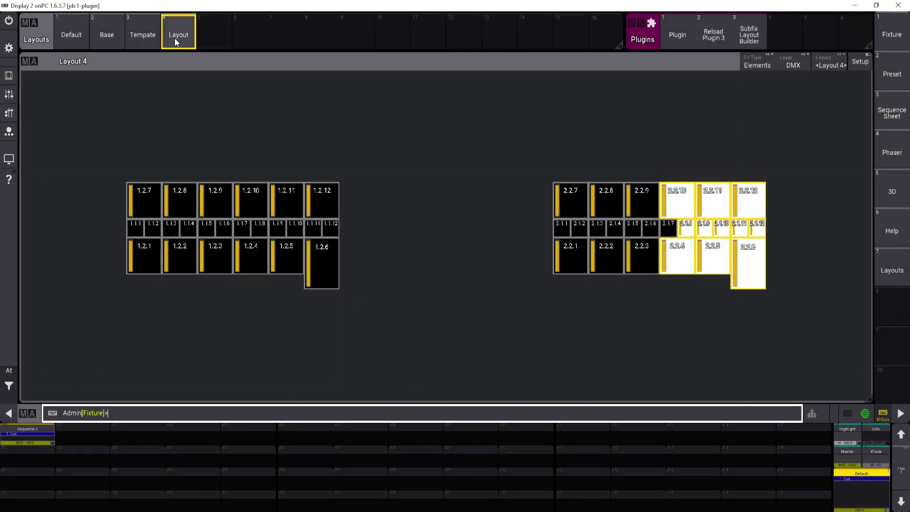
Step: Delete the generated Layout 4 and run the Subfix Layout Builder plugin again to rebuild it
drag(174, 38, 199, 33)
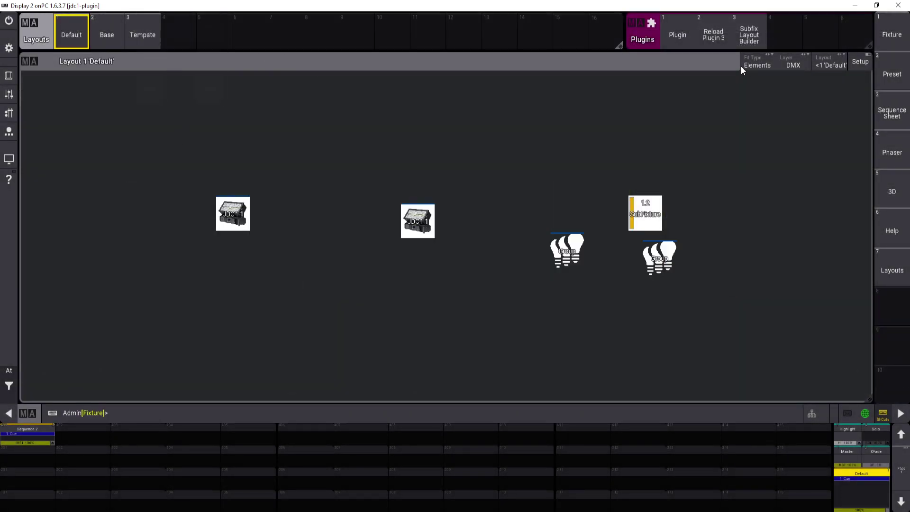
click(753, 30)
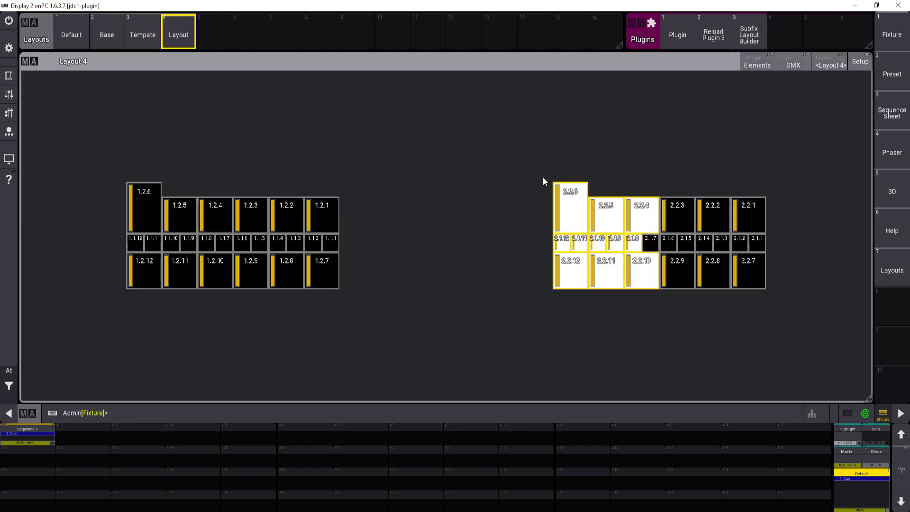
Step: Select only subfixture 2.2.6 in Layout 4, check its position in the 3D view and clear the selection
click(559, 171)
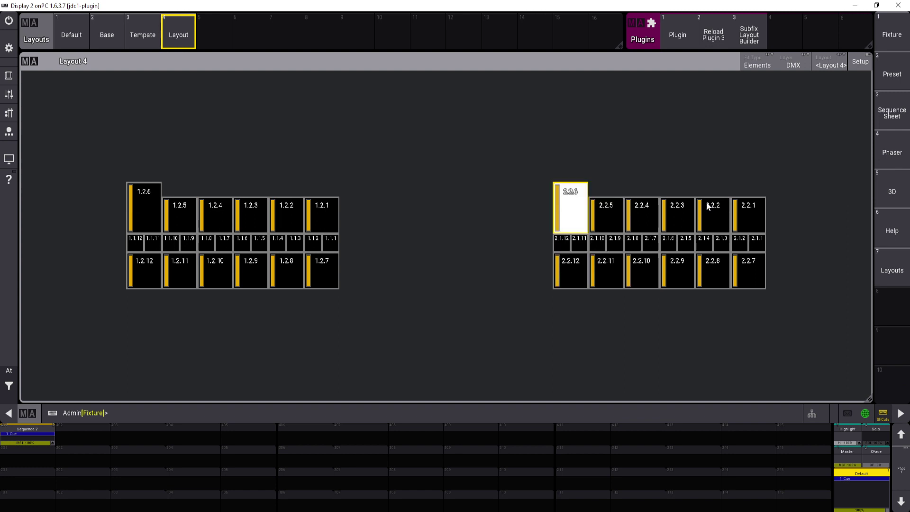
click(888, 205)
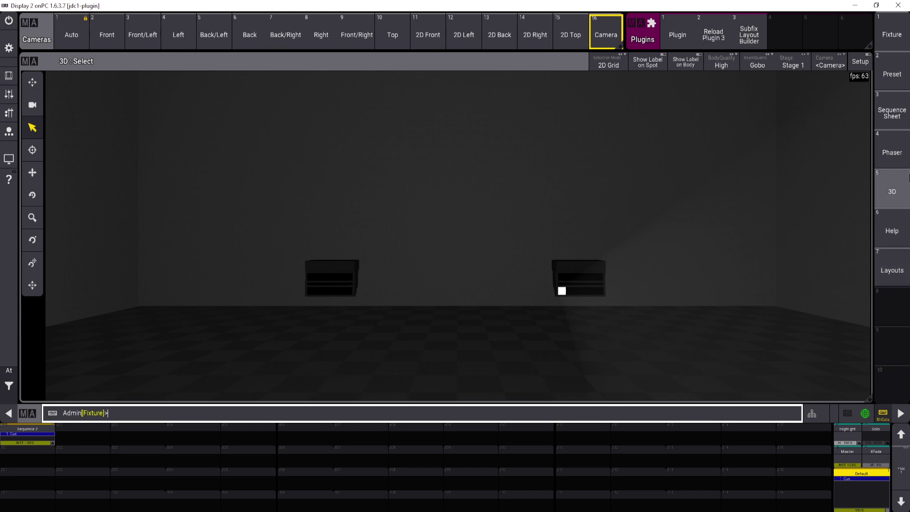
click(891, 266)
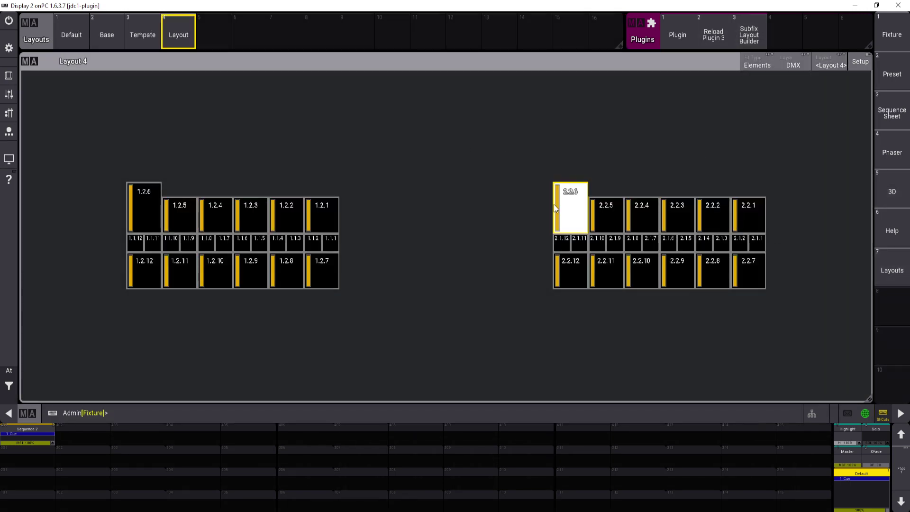
click(536, 184)
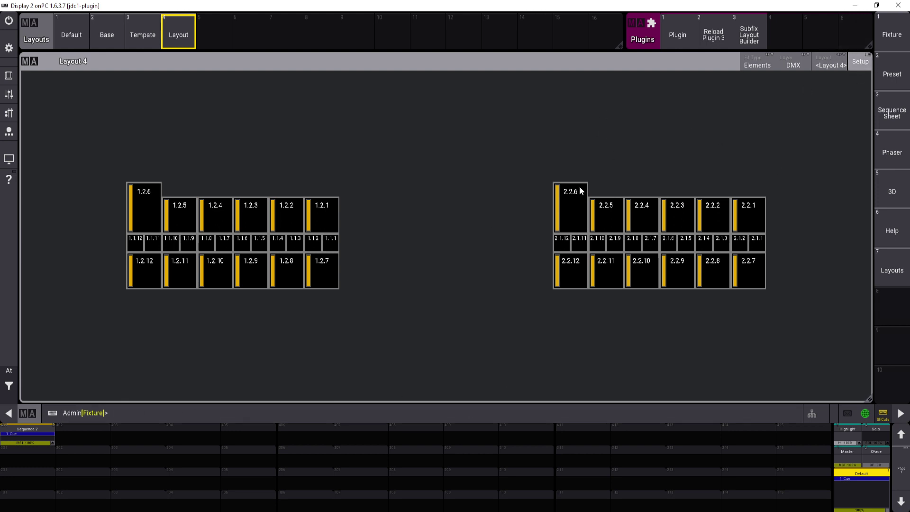
Step: Delete all of fixture 2's subfixture elements from Layout 4 in setup mode
click(859, 66)
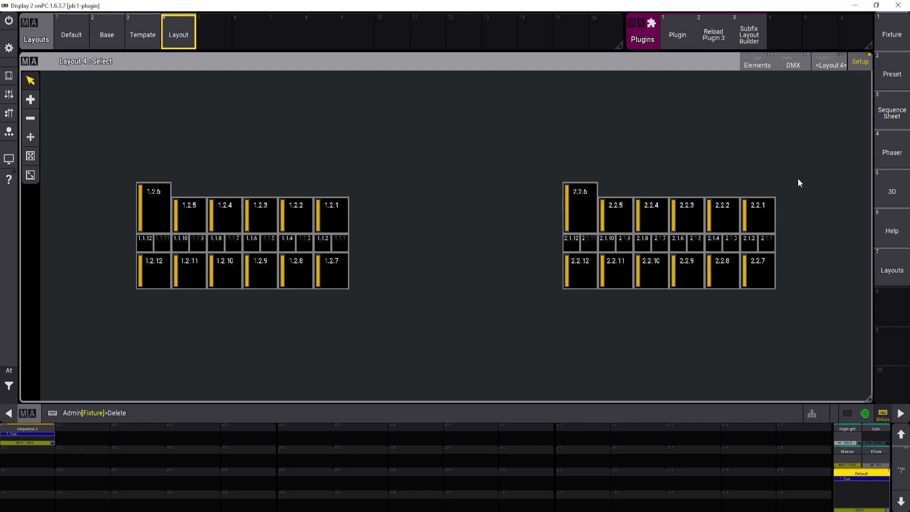
drag(820, 147, 484, 359)
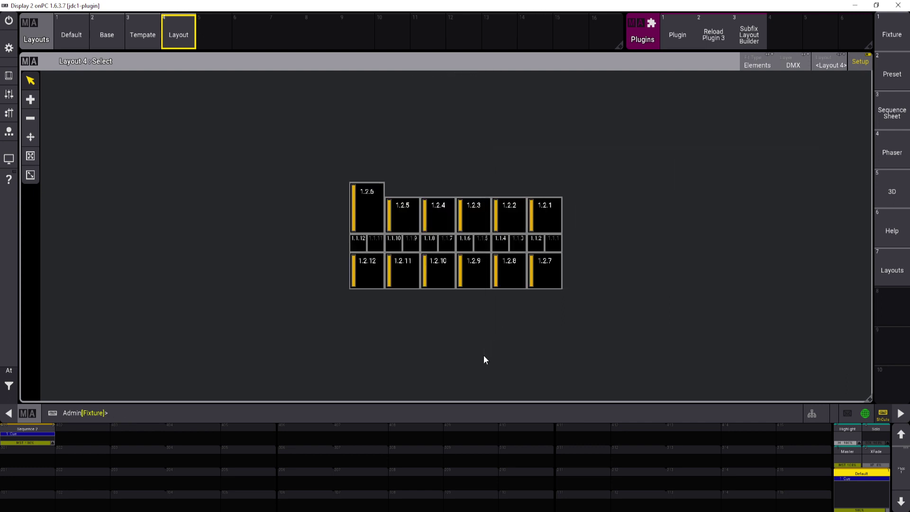
Step: Select only the fixture 2 element in the Base layout and check its selection in the layout's element list
click(859, 62)
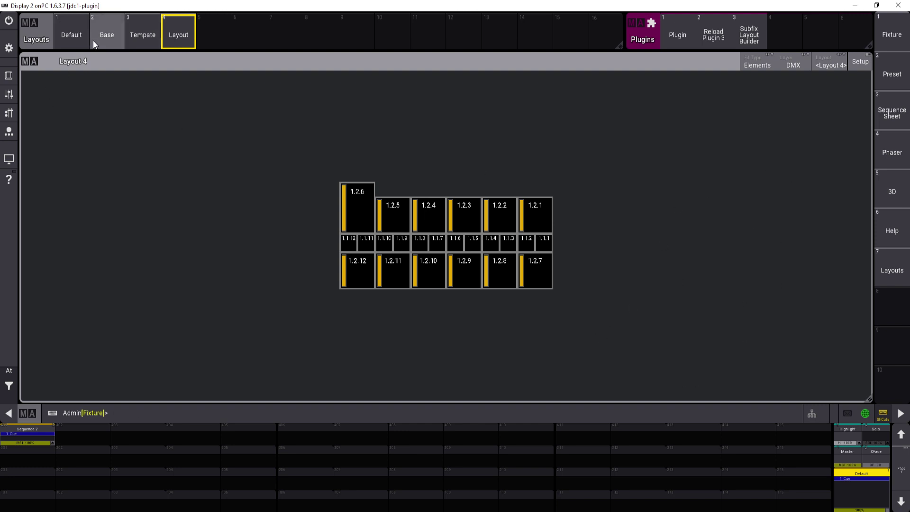
click(109, 35)
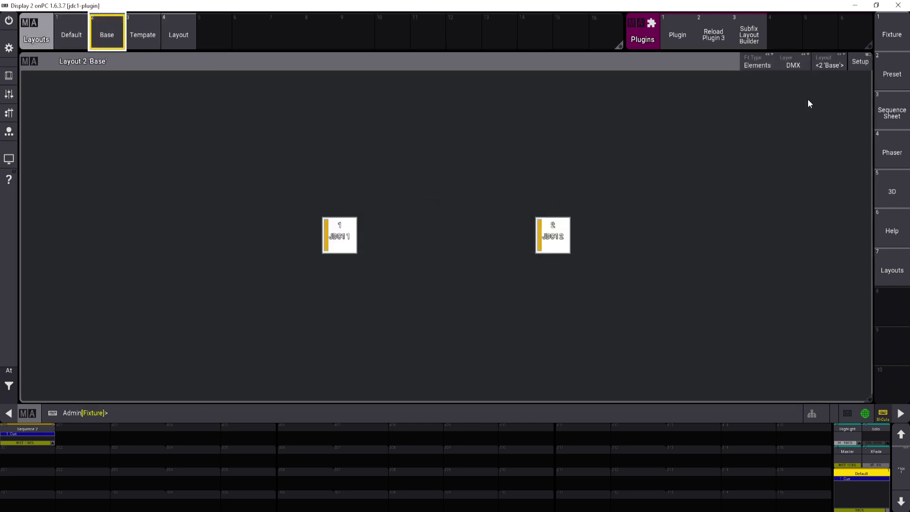
click(850, 63)
click(567, 244)
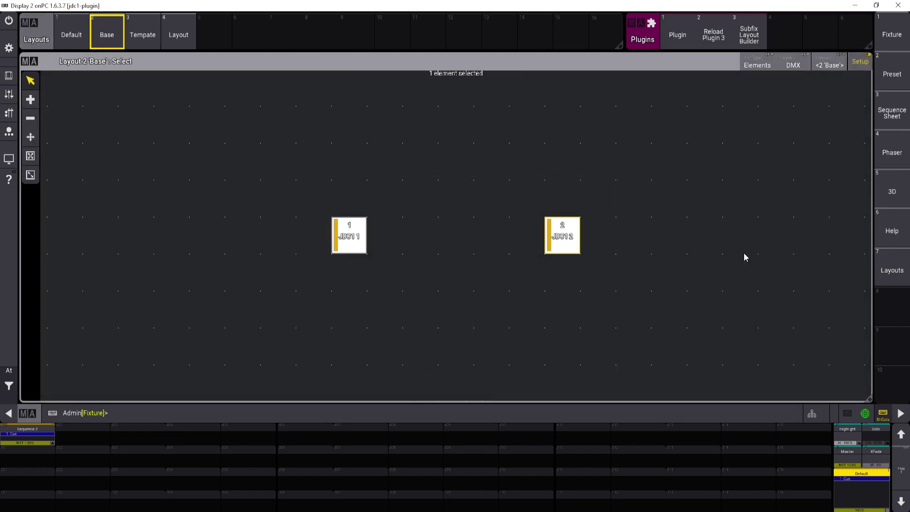
click(859, 61)
drag(107, 34, 78, 68)
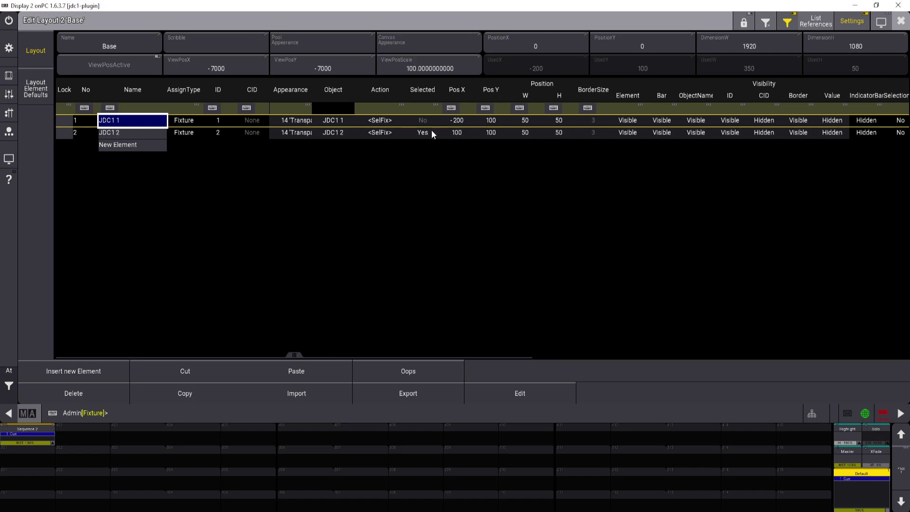
click(900, 21)
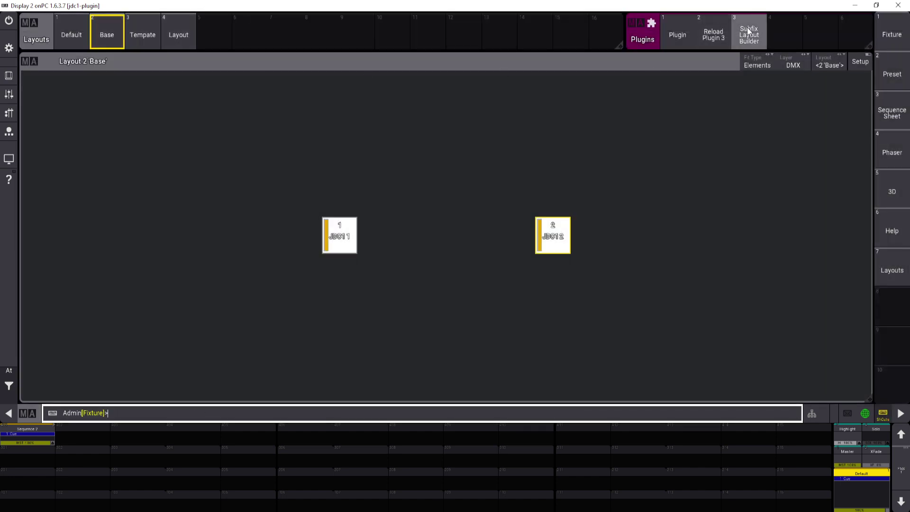
Step: Open the Subfix Layout Builder plugin's script for editing and set mirror_y to false in the user settings
drag(749, 35, 724, 65)
click(724, 64)
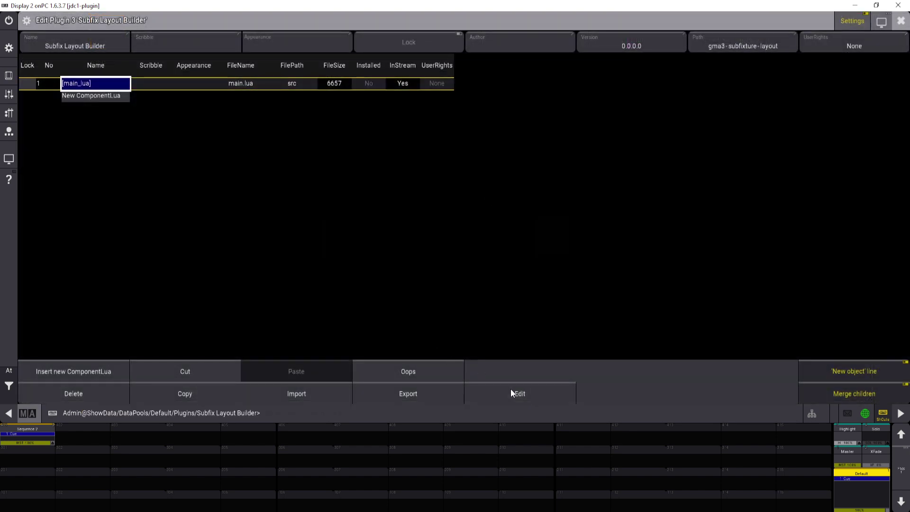
click(511, 393)
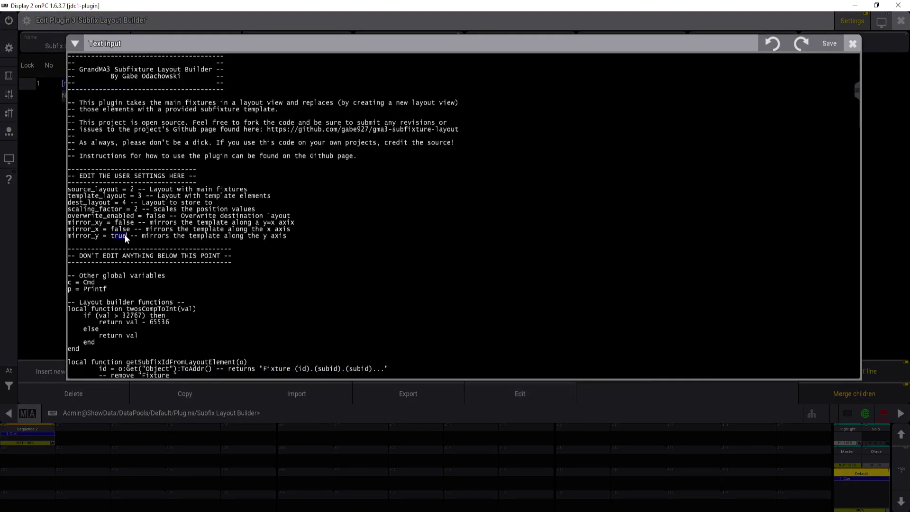
text(false)
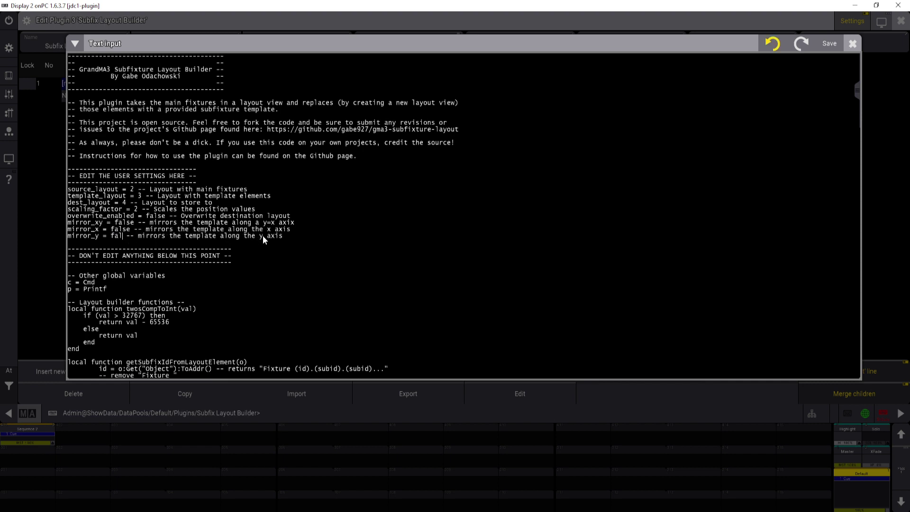
Step: Set mirror_xy to true in the user settings and save the plugin script
key(Up)
key(Right)
key(BackSpace)
key(BackSpace)
key(BackSpace)
key(BackSpace)
key(BackSpace)
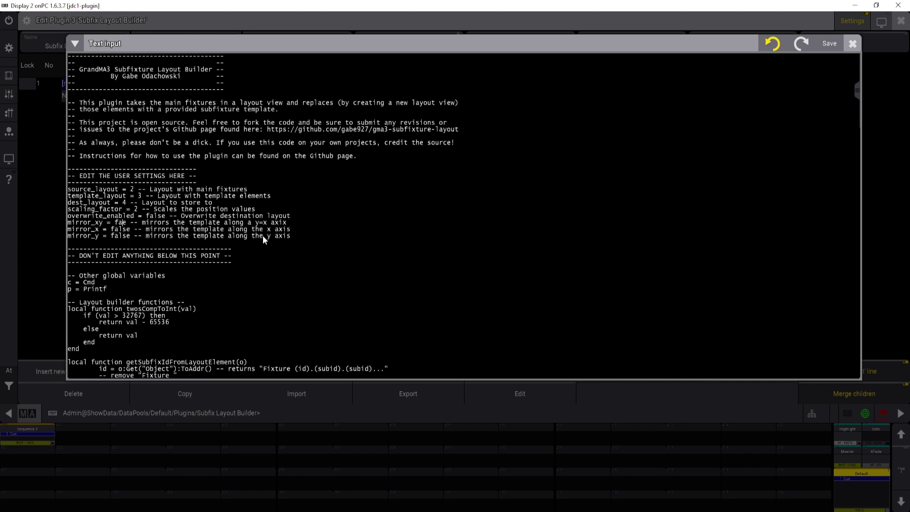
text(true)
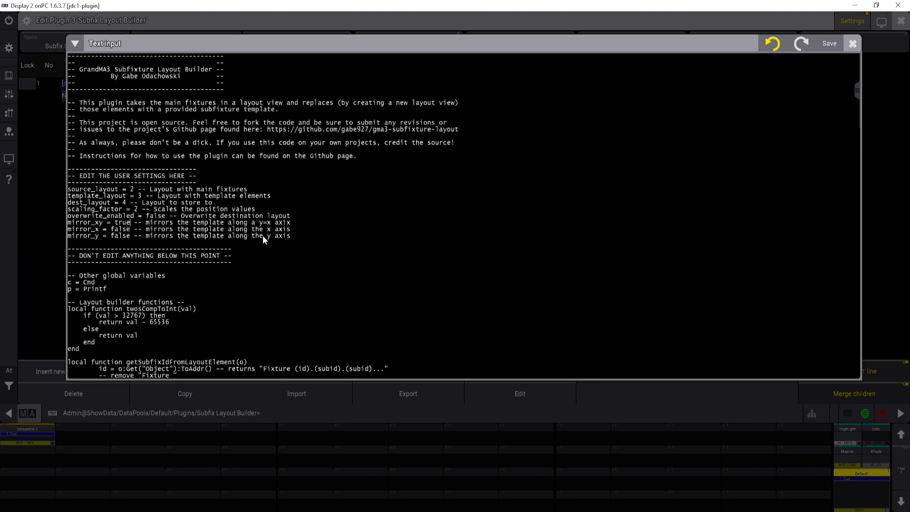
click(852, 44)
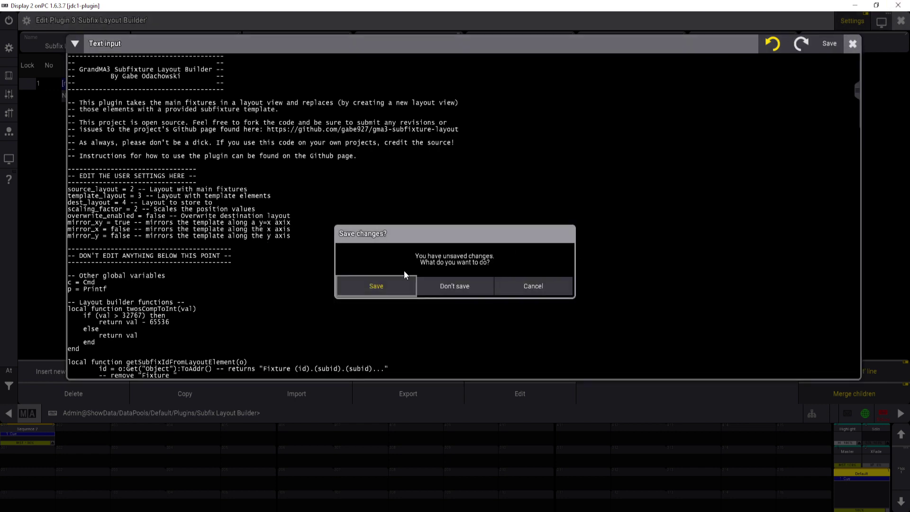
click(393, 286)
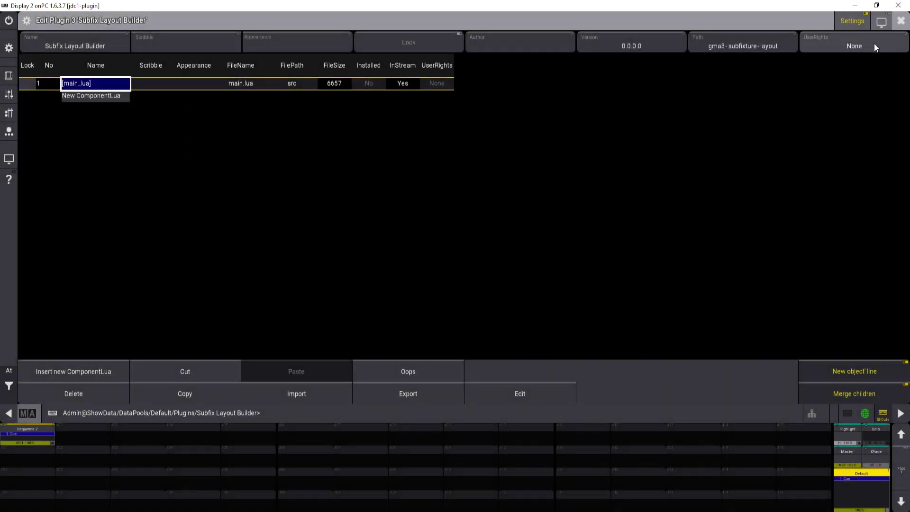
Step: Close the plugin editor, run the Subfix Layout Builder plugin for the selected fixture and show Layout 4
click(880, 39)
click(754, 27)
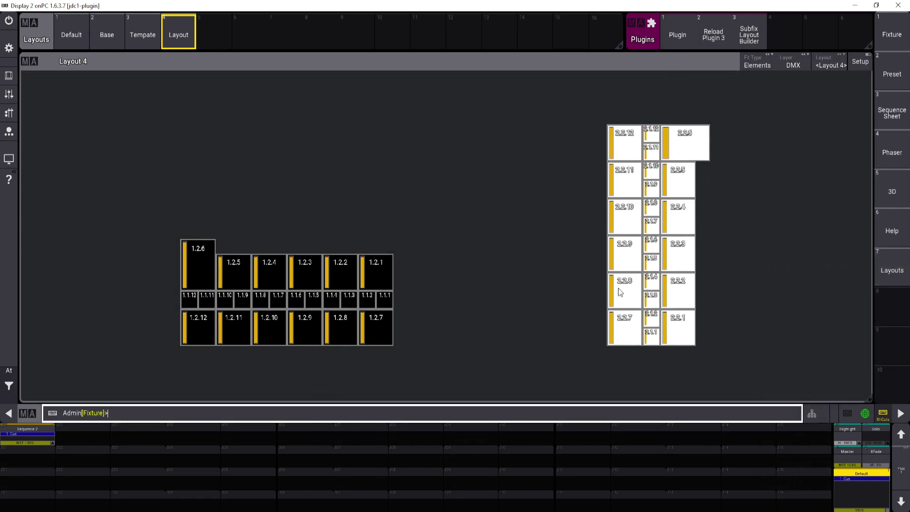
click(179, 27)
Step: Select the right half of fixture 1's subfixtures in the Tempate layout, compare their placement in Layout 4 and clear the selection
drag(448, 141, 450, 97)
drag(461, 179, 590, 334)
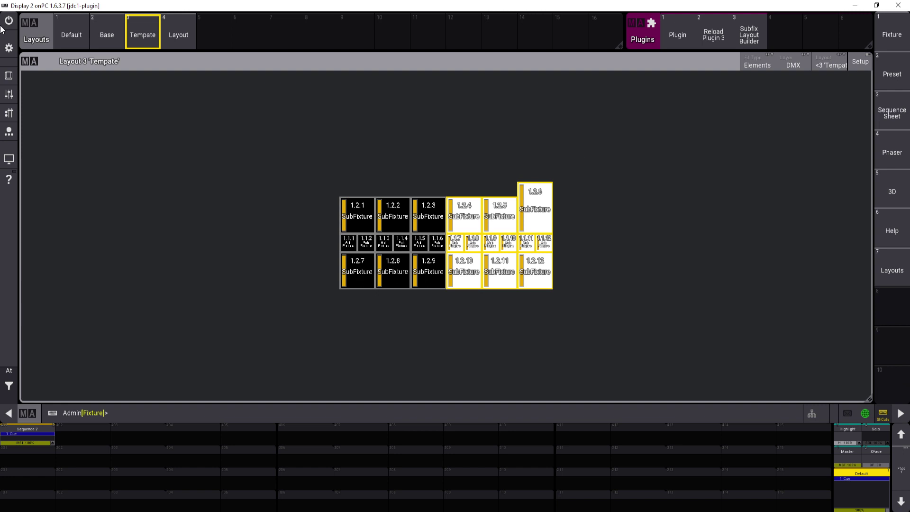
click(184, 36)
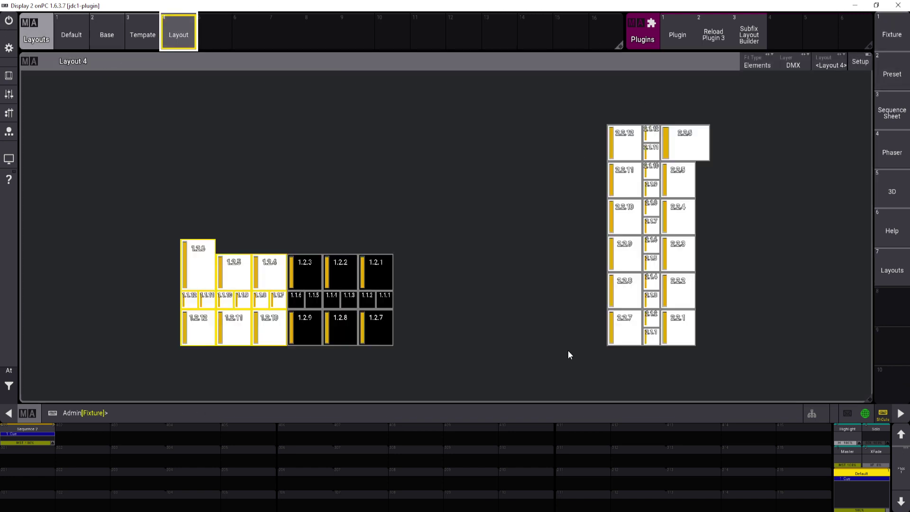
click(564, 344)
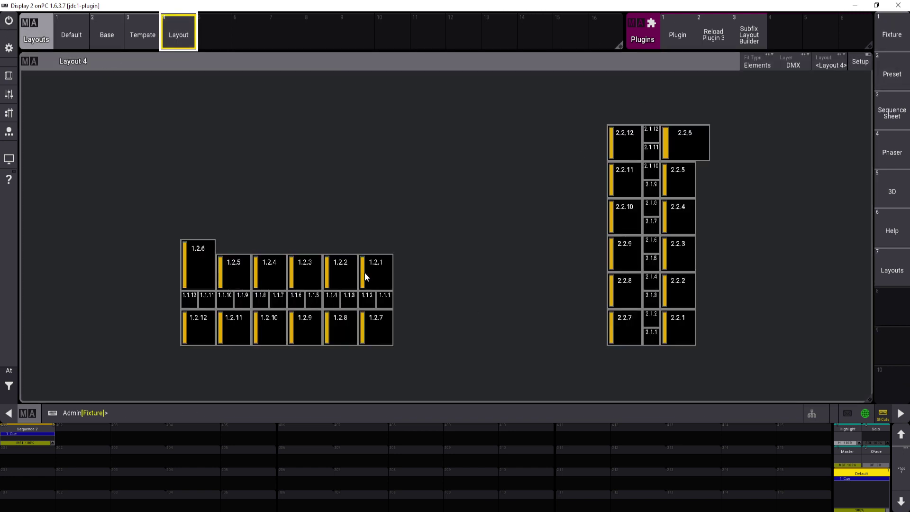